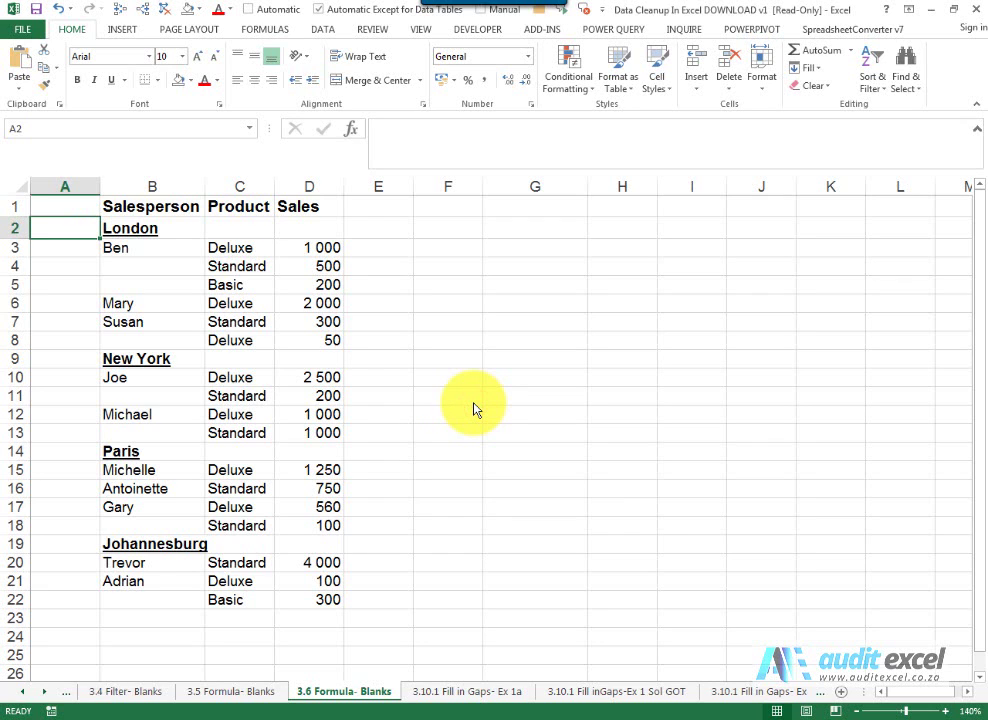
- Inspect the blank salesperson cells under Ben and the empty column A beside them
{"action": "left_click", "coordinate": [150, 266]}
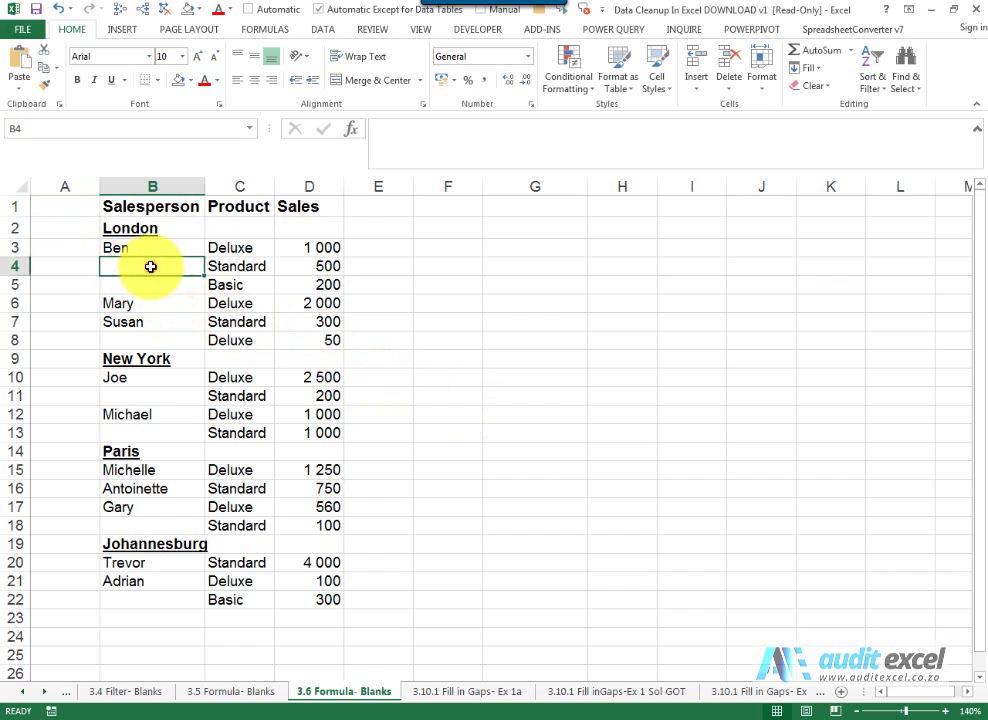
{"action": "left_click_drag", "start_coordinate": [150, 273], "coordinate": [155, 288]}
{"action": "left_click", "coordinate": [159, 340]}
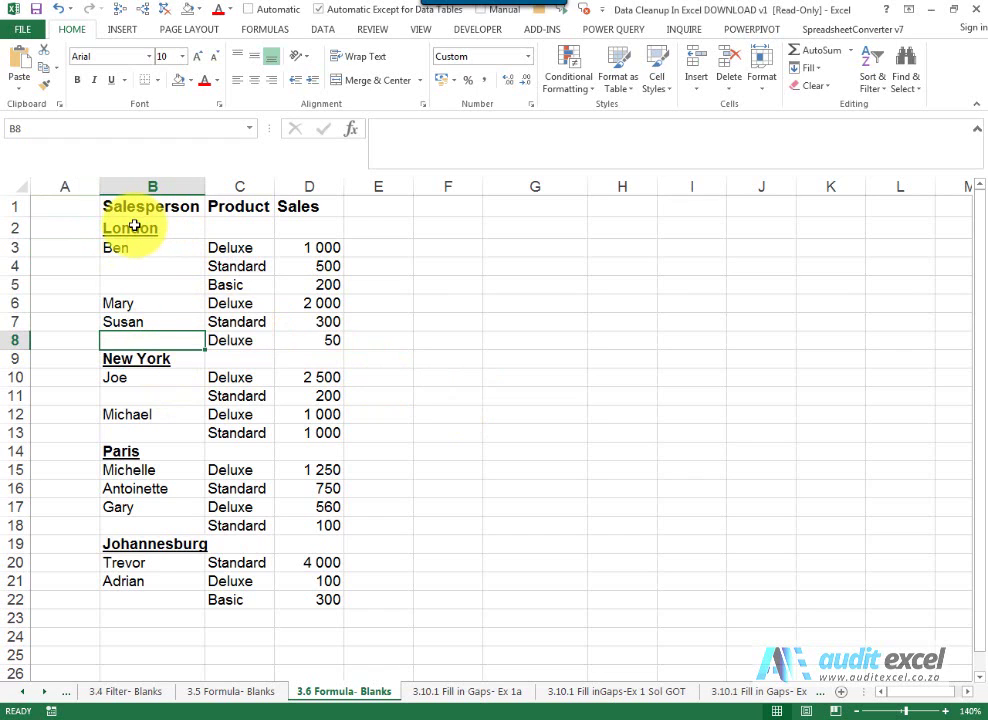
{"action": "left_click", "coordinate": [70, 254]}
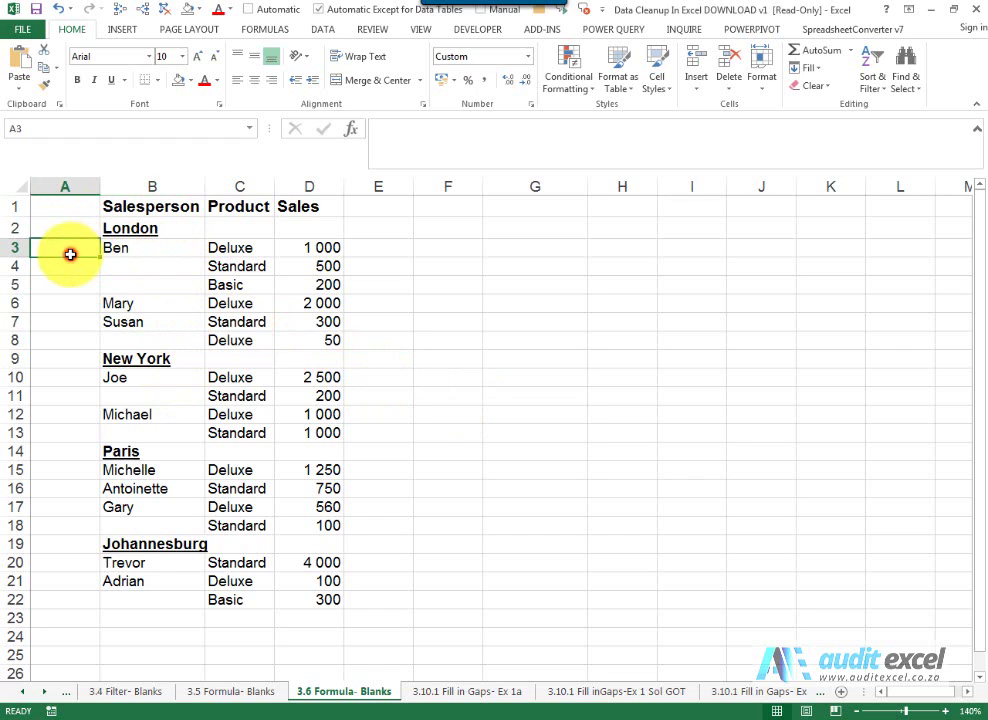
{"action": "left_click", "coordinate": [150, 227]}
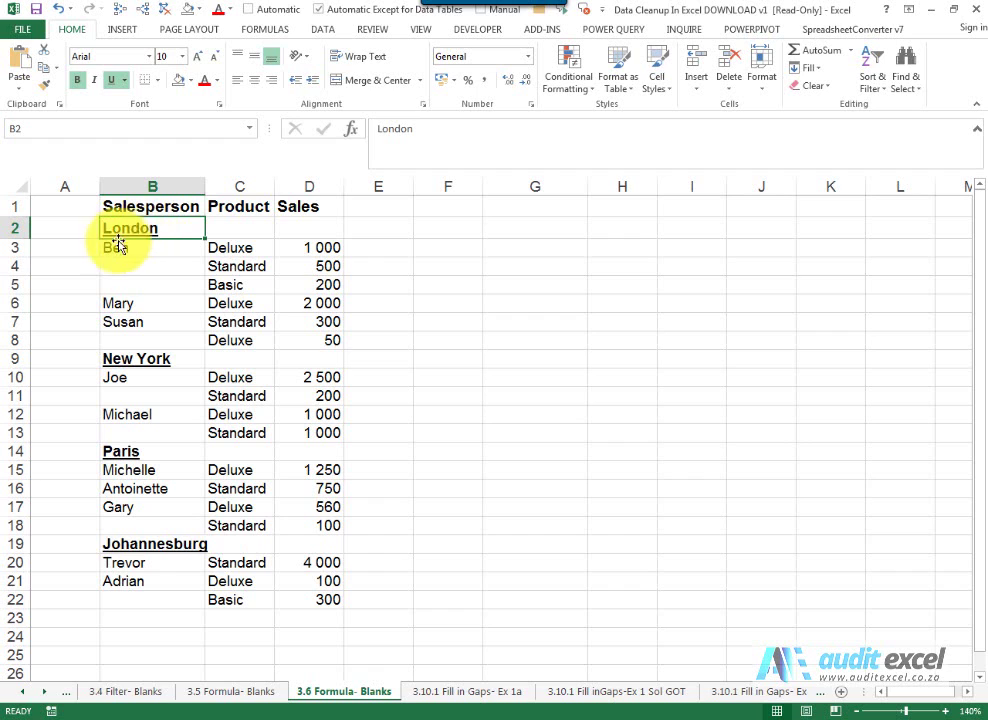
{"action": "mouse_move", "coordinate": [77, 247]}
{"action": "left_mouse_down"}
{"action": "mouse_move", "coordinate": [88, 337]}
{"action": "mouse_move", "coordinate": [73, 433]}
{"action": "left_mouse_up"}
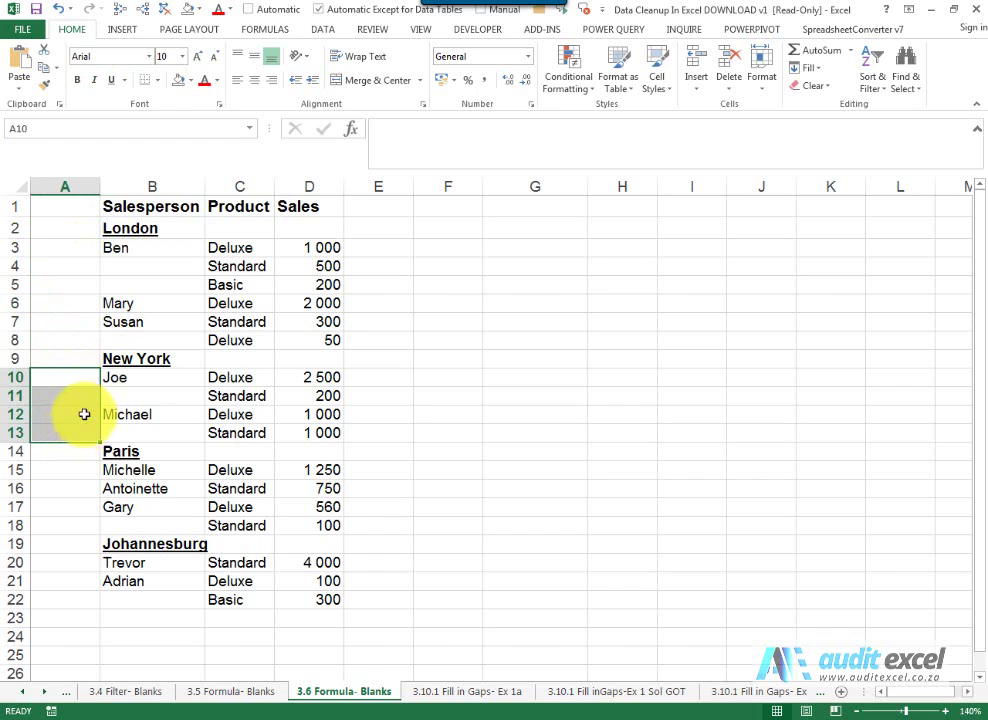
{"action": "left_click", "coordinate": [82, 247]}
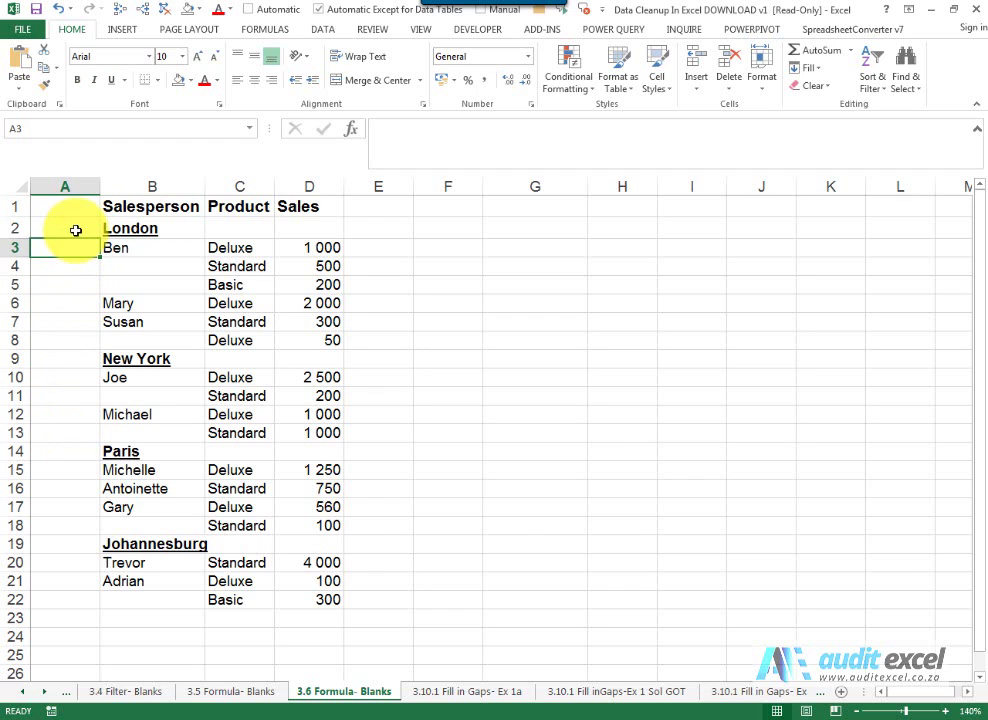
- Review the bold city headers (London, New York, Paris, Johannesburg) and their empty Product and Sales cells
{"action": "left_click", "coordinate": [74, 228]}
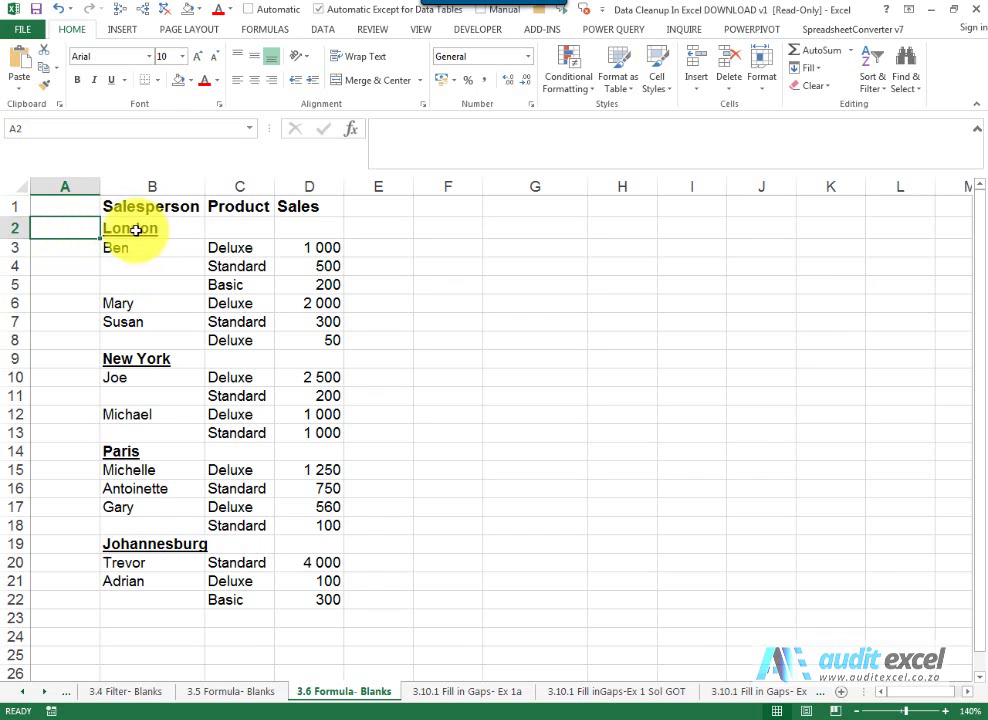
{"action": "left_click", "coordinate": [143, 230]}
{"action": "left_click", "coordinate": [144, 252]}
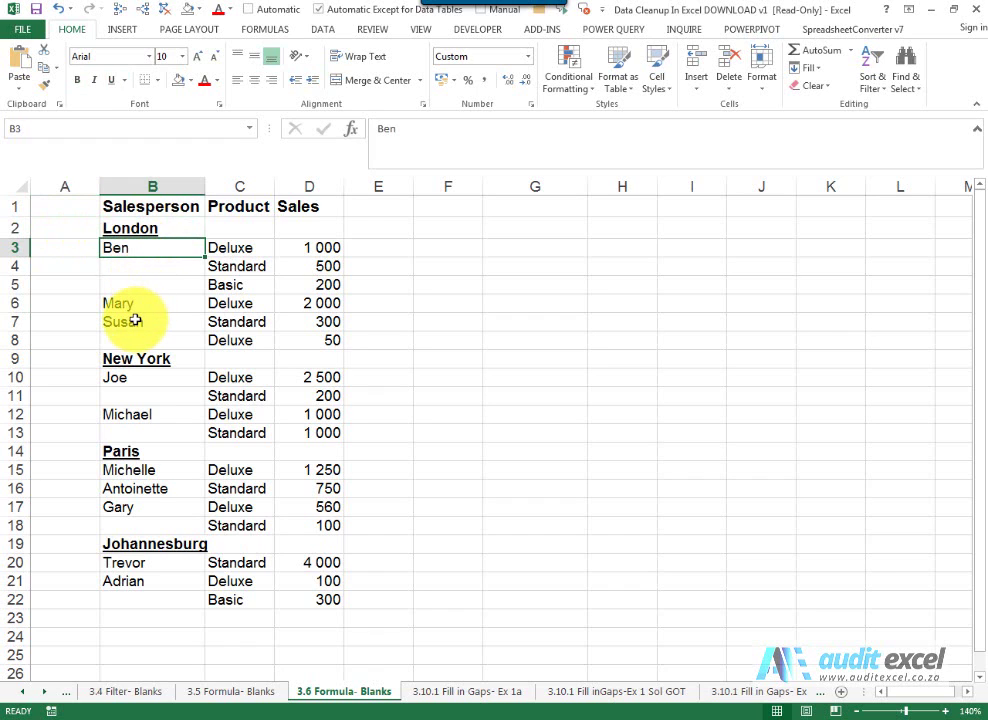
{"action": "left_click", "coordinate": [123, 229]}
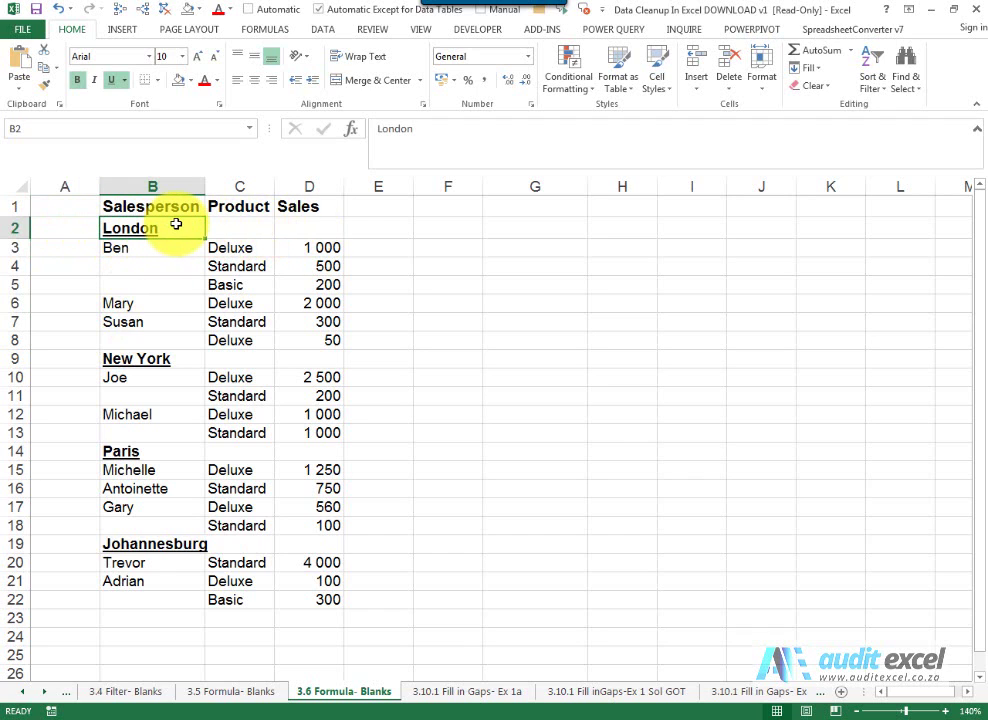
{"action": "left_click", "coordinate": [155, 231]}
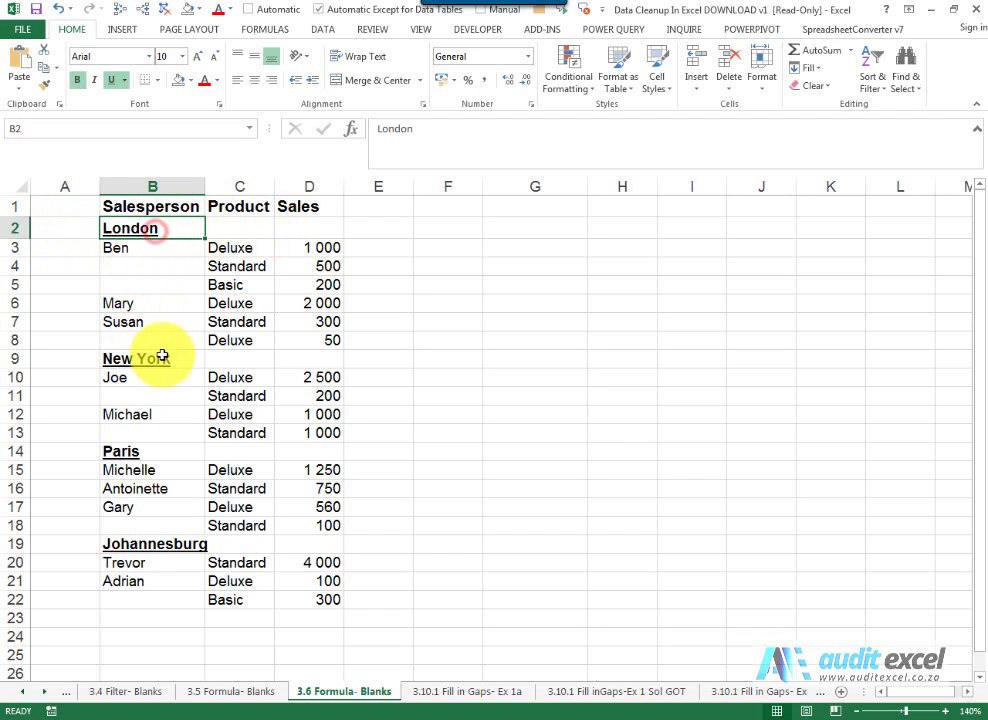
{"action": "left_click", "coordinate": [155, 356]}
{"action": "left_click", "coordinate": [162, 449]}
{"action": "left_click", "coordinate": [166, 540]}
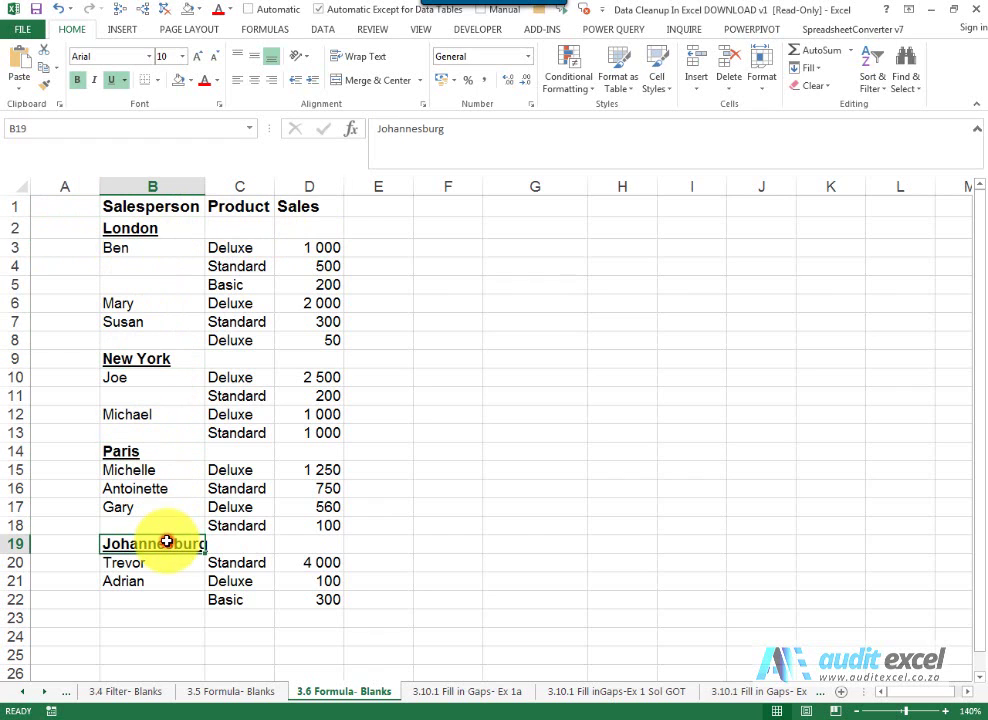
{"action": "left_click", "coordinate": [238, 229]}
{"action": "left_click", "coordinate": [311, 228]}
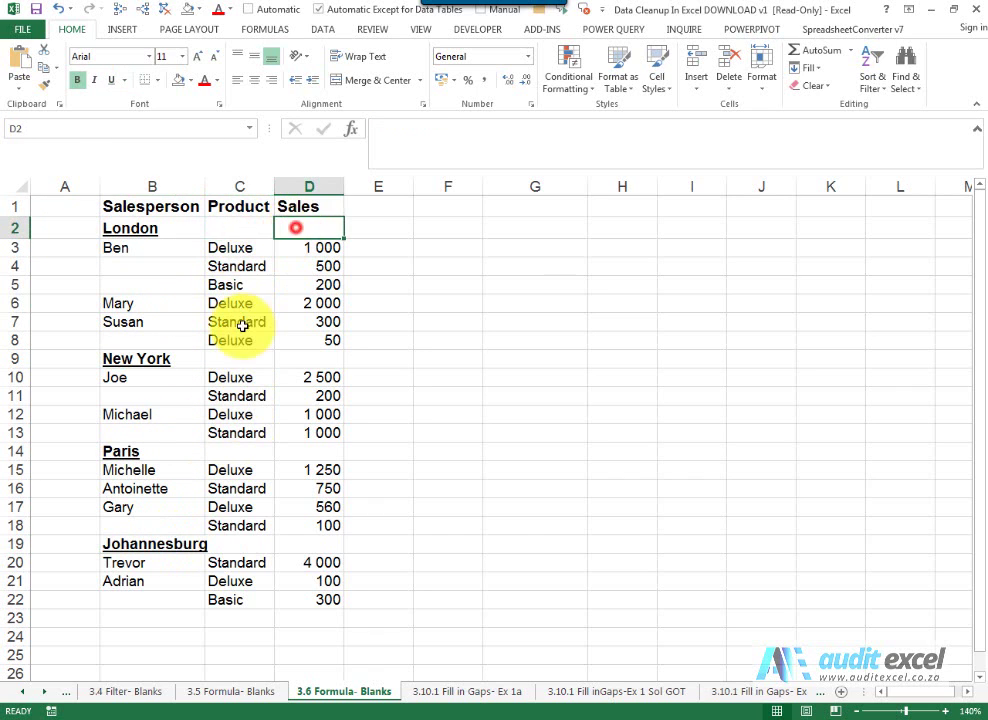
{"action": "left_click", "coordinate": [278, 358]}
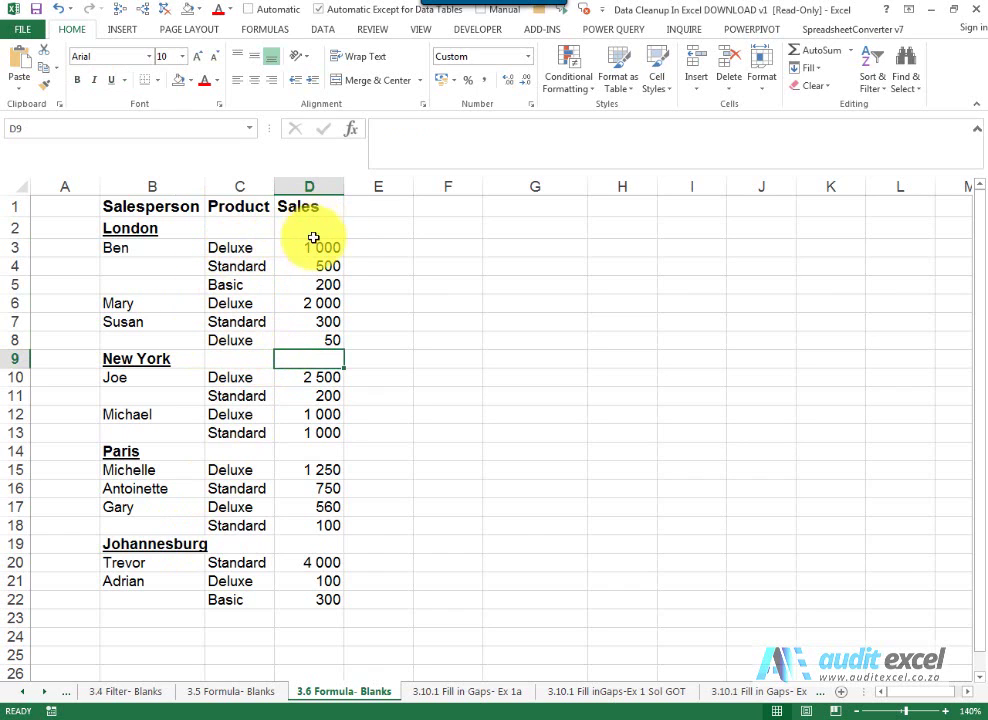
- Enter =ISBLANK(D2) in A2 via Insert Function, returning TRUE for London
{"action": "left_click", "coordinate": [85, 228]}
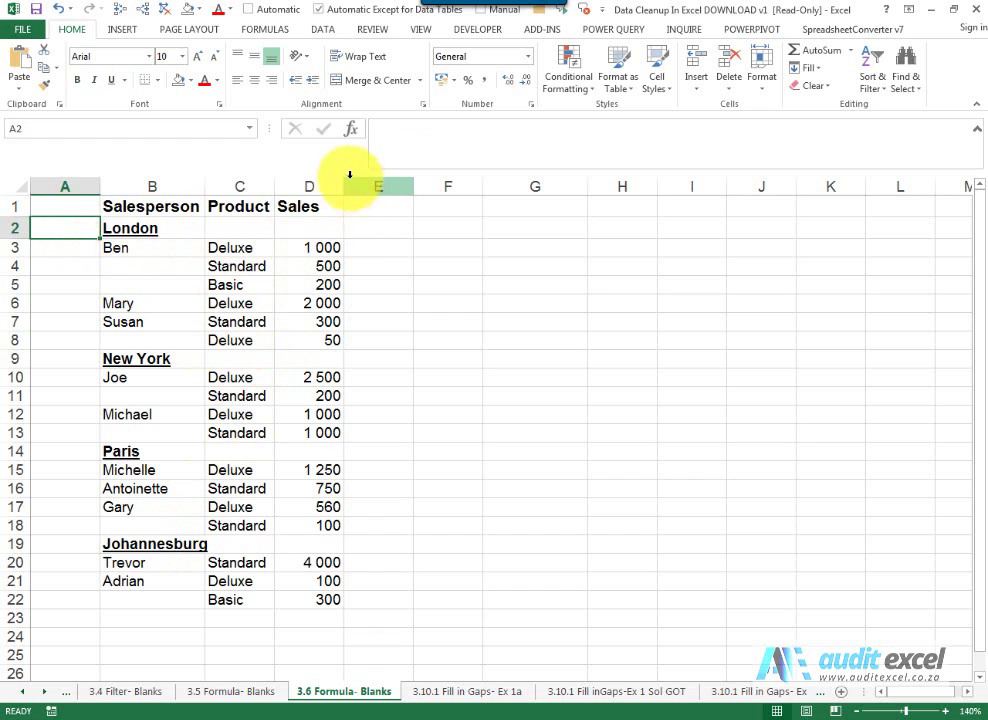
{"action": "left_click", "coordinate": [358, 130]}
{"action": "left_click", "coordinate": [610, 403]}
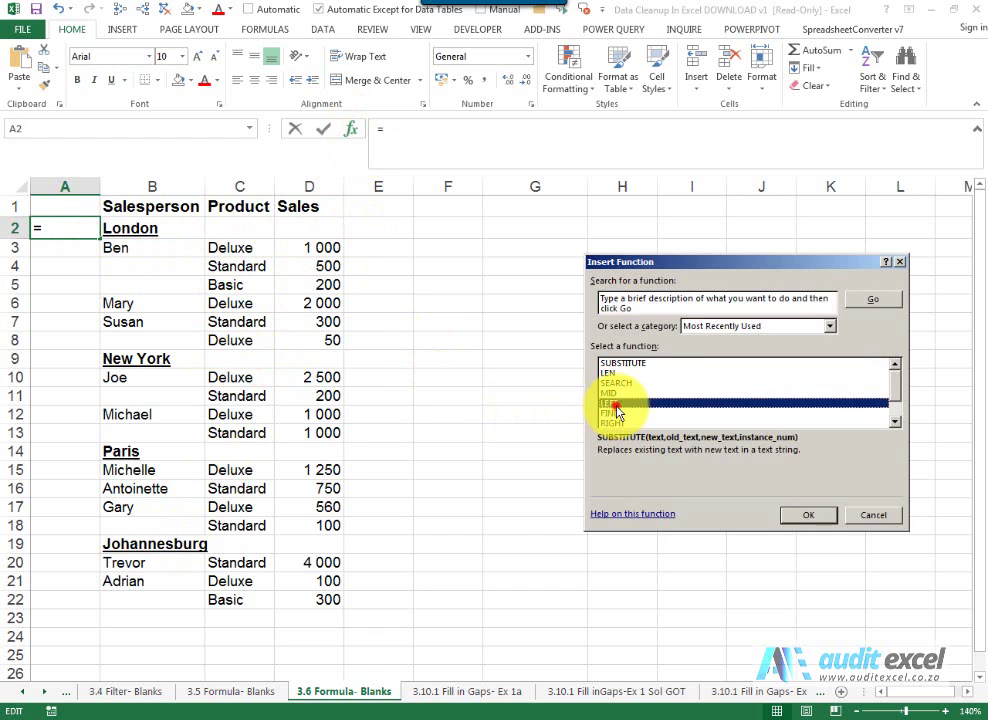
{"action": "left_click", "coordinate": [743, 326]}
{"action": "left_click", "coordinate": [743, 350]}
{"action": "left_click", "coordinate": [731, 372]}
{"action": "type", "text": "i"}
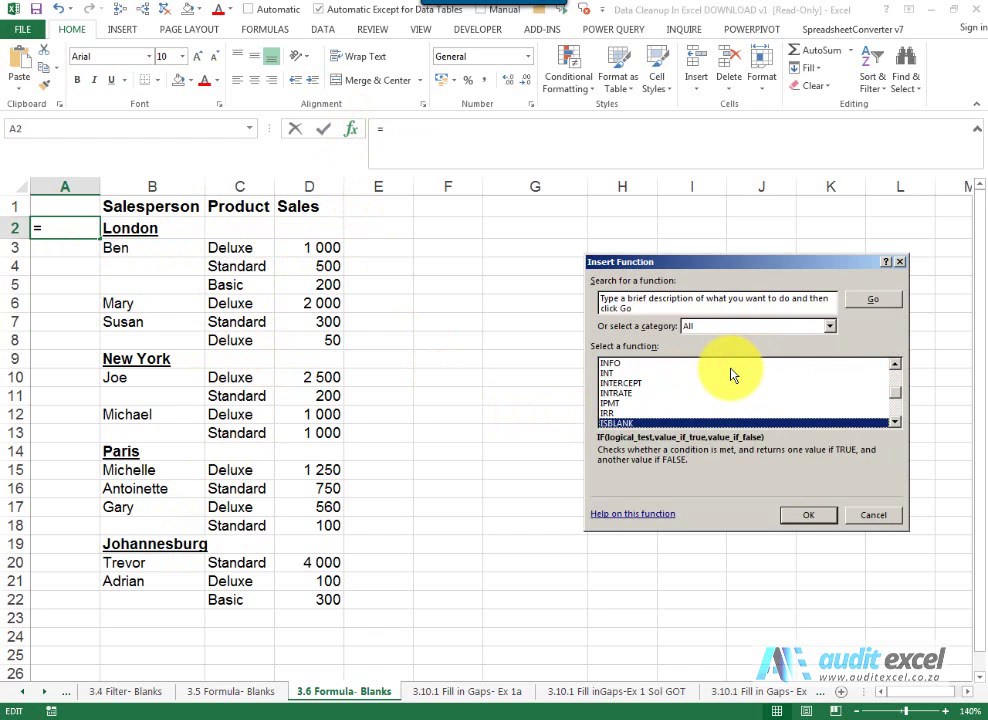
{"action": "type", "text": "s"}
{"action": "left_click", "coordinate": [795, 514]}
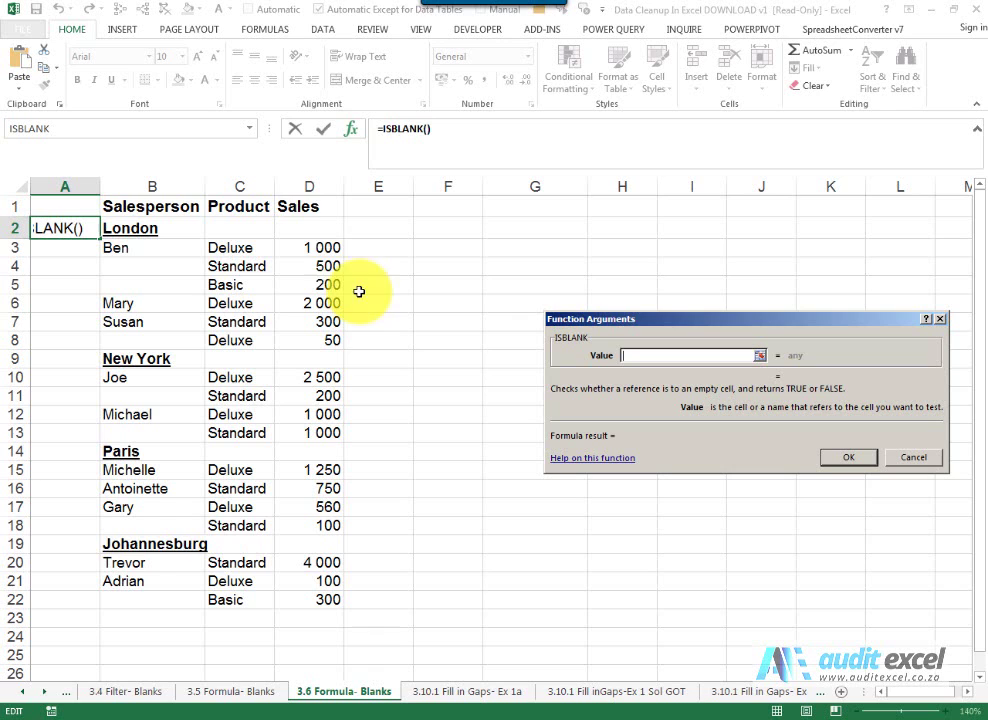
{"action": "left_click", "coordinate": [320, 229]}
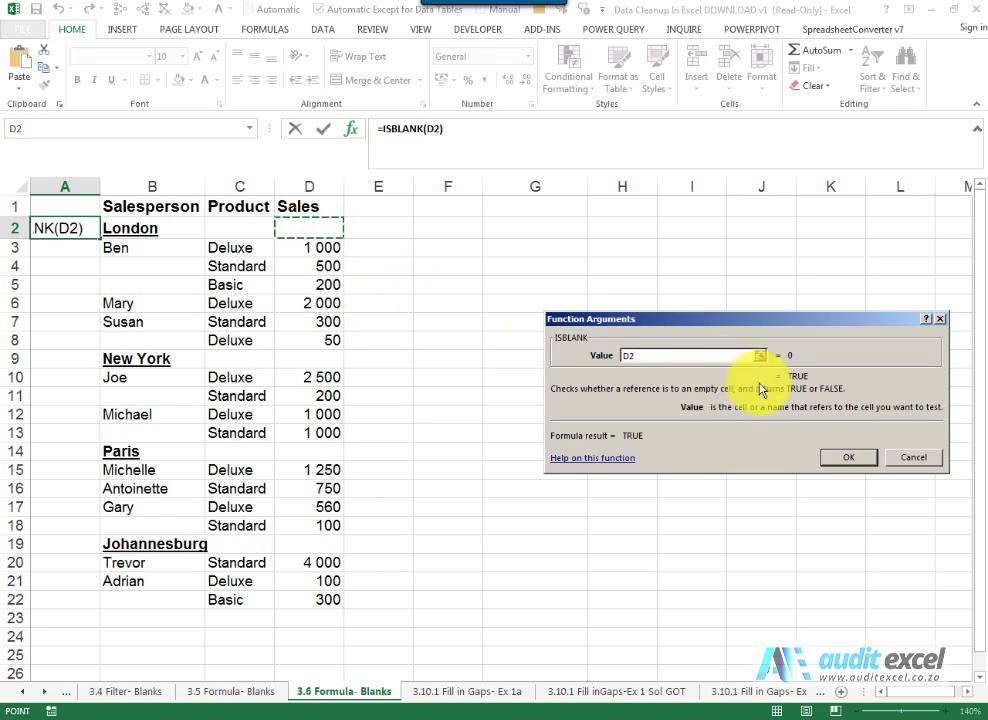
{"action": "left_click", "coordinate": [842, 458]}
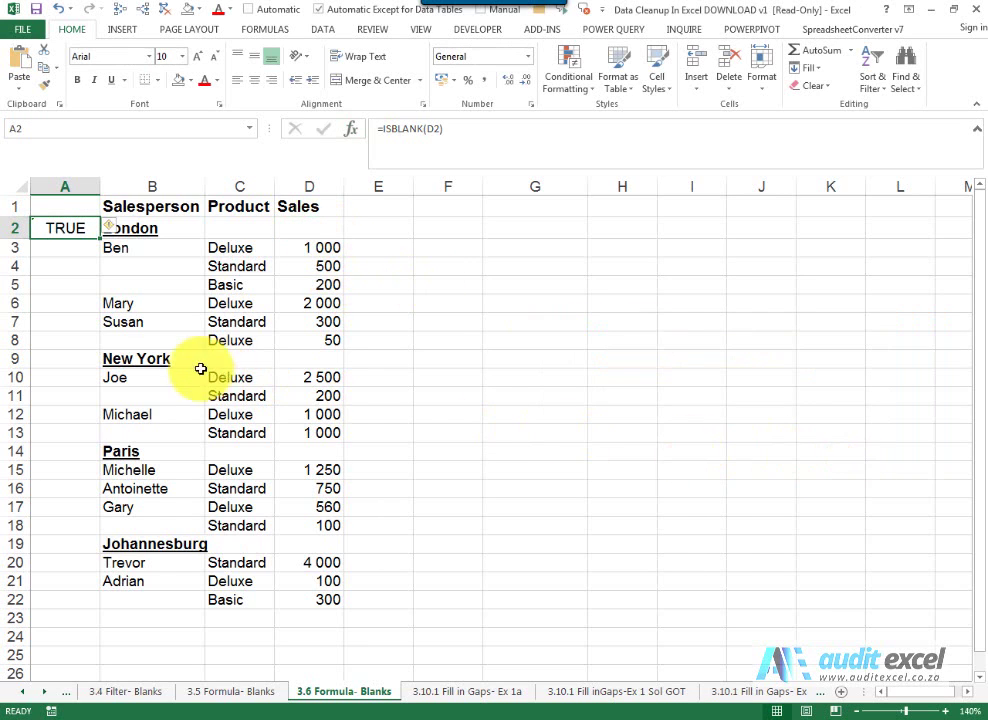
{"action": "left_click_drag", "start_coordinate": [99, 241], "coordinate": [75, 608]}
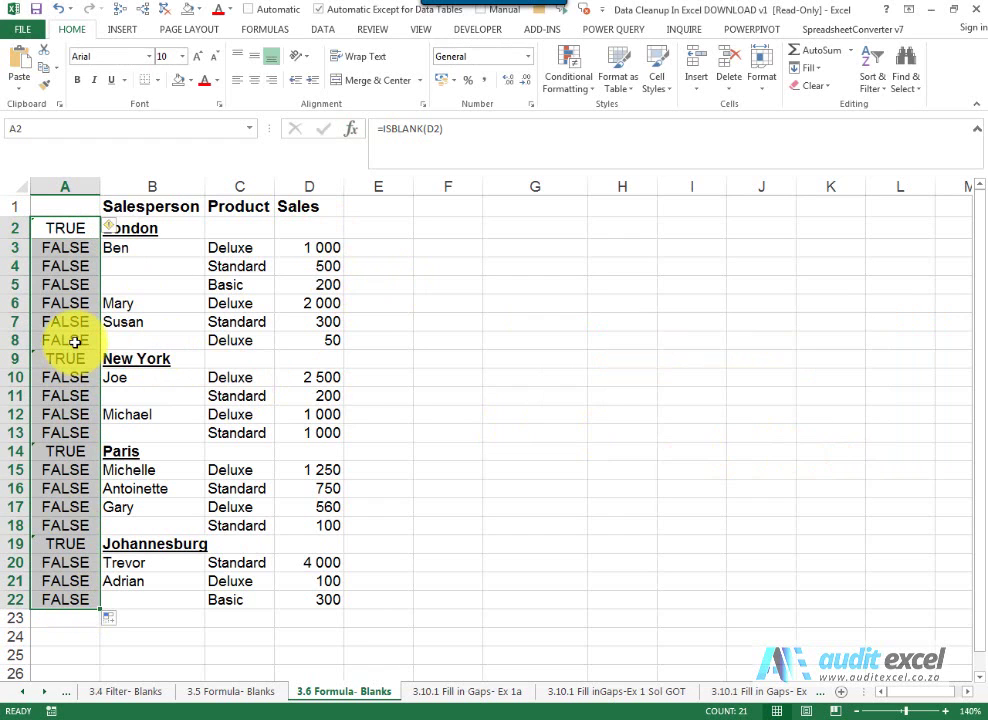
{"action": "left_click", "coordinate": [63, 14]}
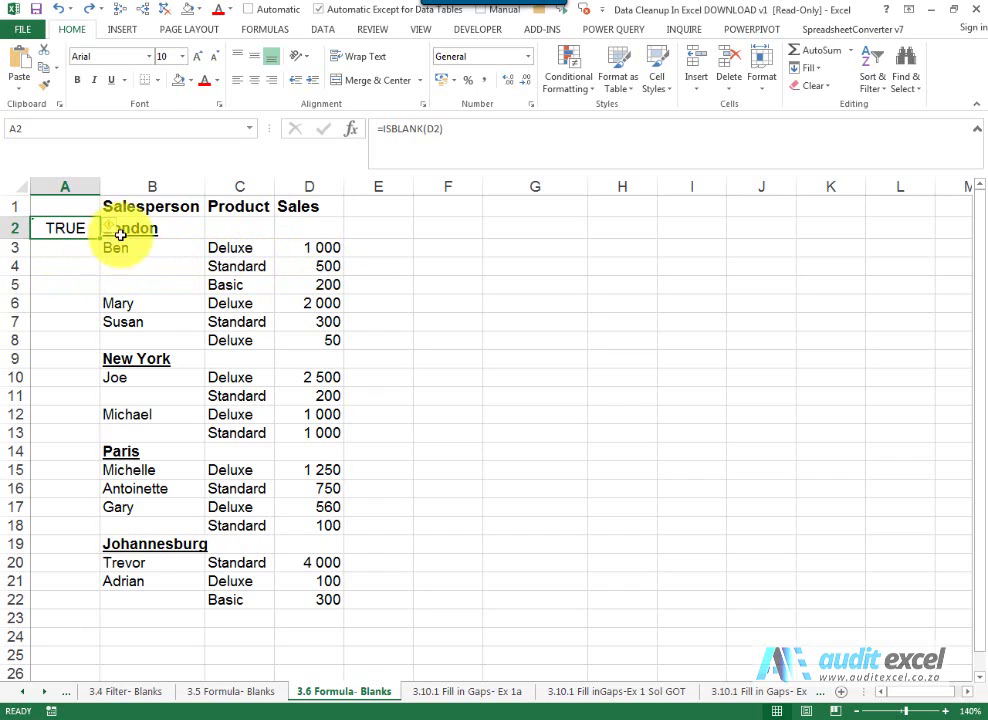
- Change A2 to =IF(ISBLANK(D2)=TRUE,B2,A1) so it reads London
{"action": "left_click", "coordinate": [382, 128]}
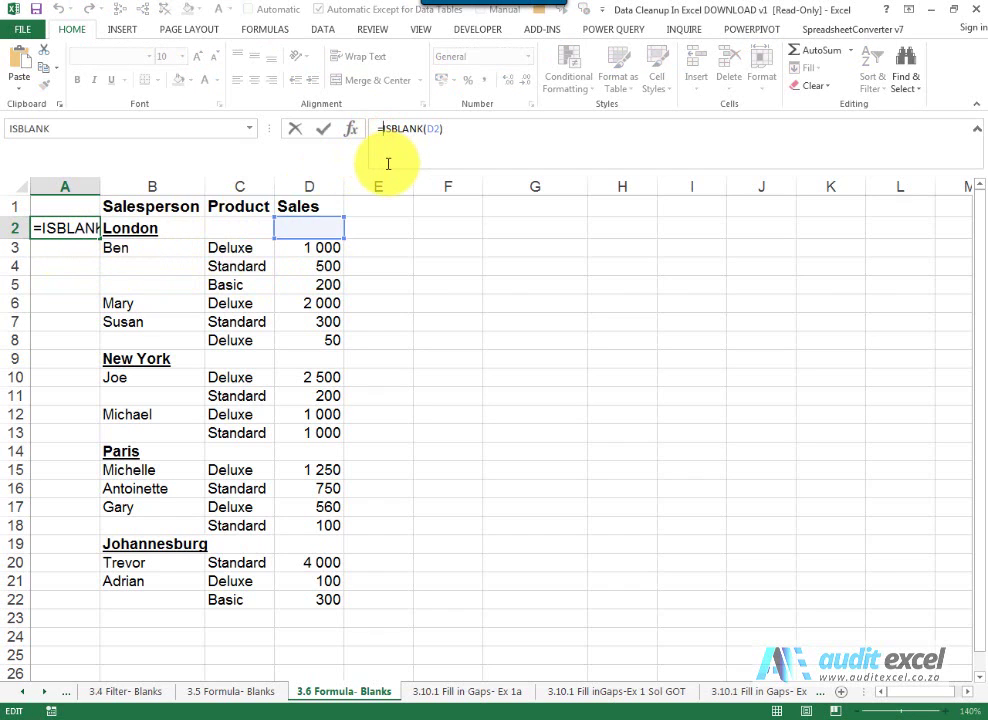
{"action": "type", "text": "if("}
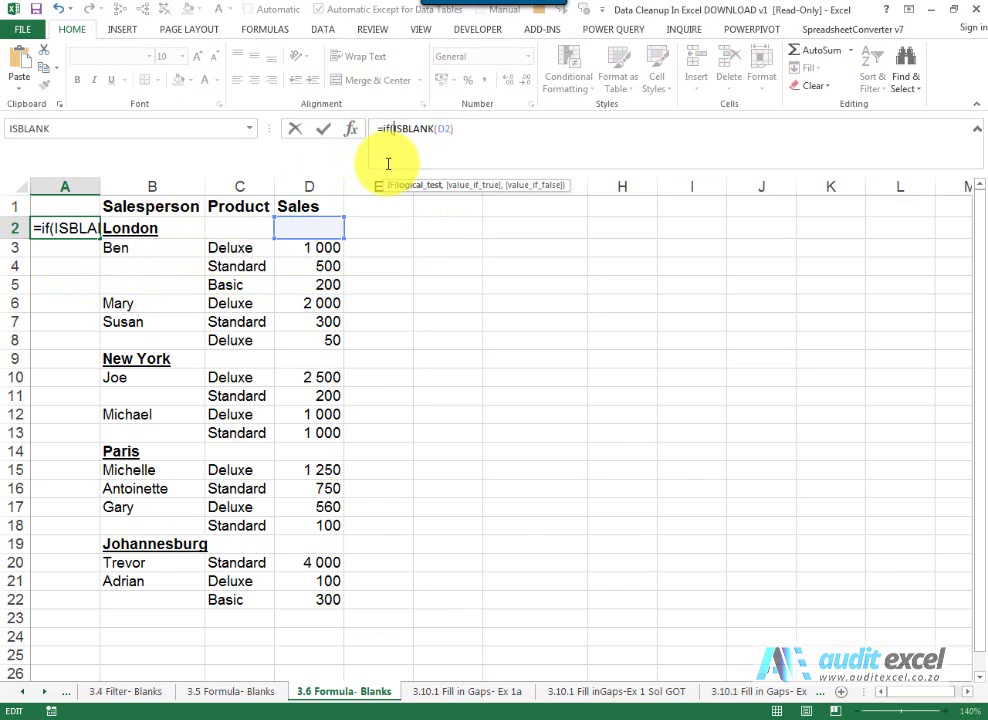
{"action": "left_click", "coordinate": [463, 130]}
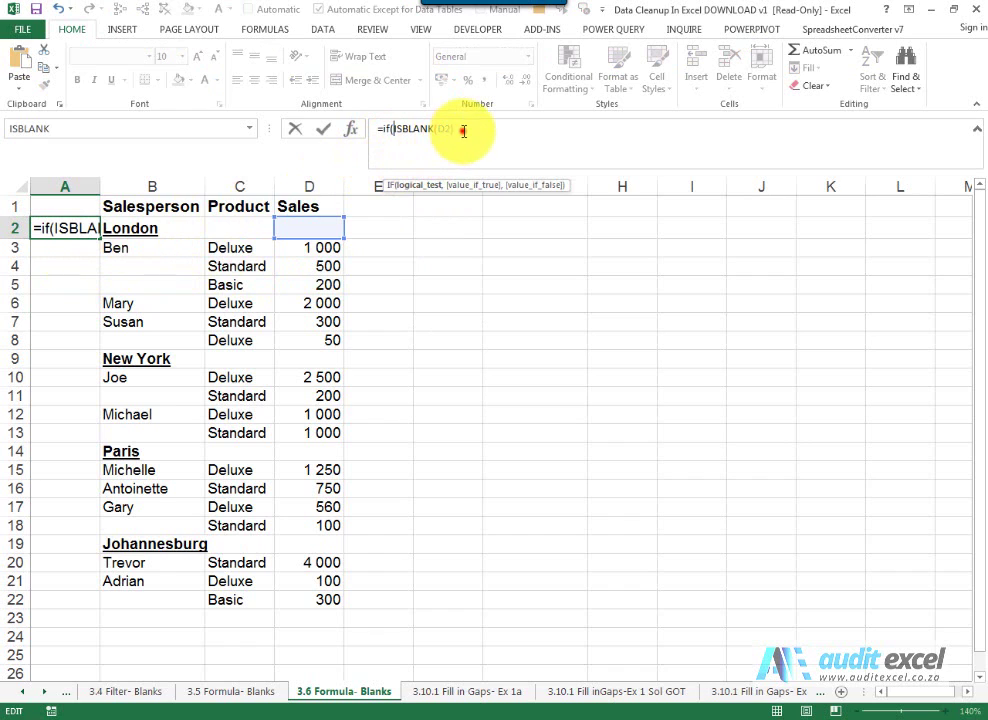
{"action": "type", "text": "=tr"}
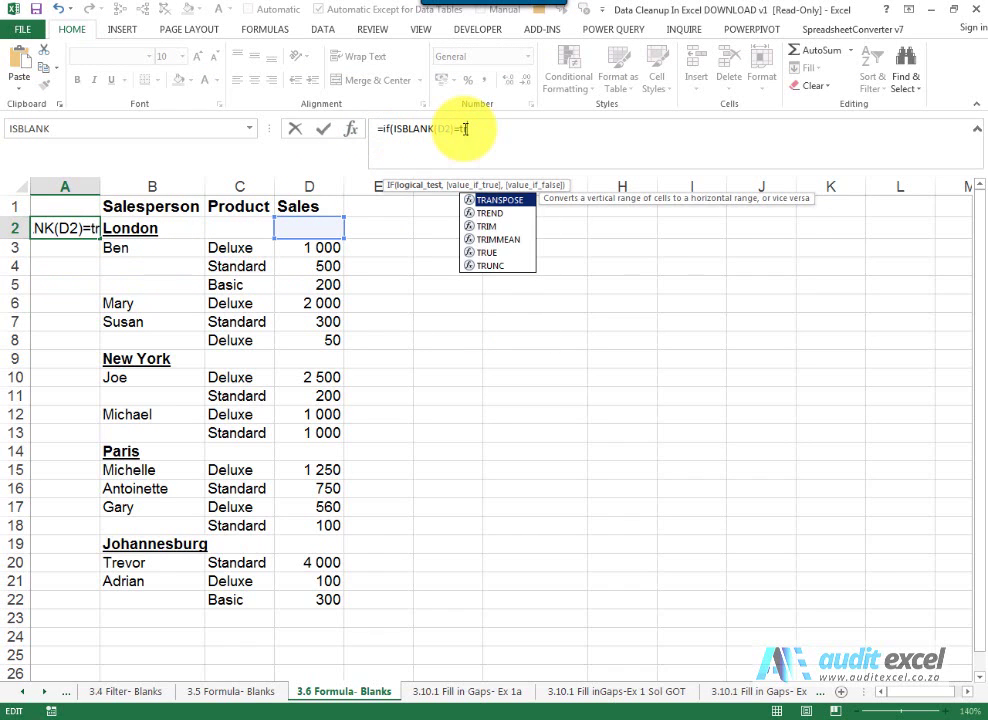
{"action": "type", "text": "ue,"}
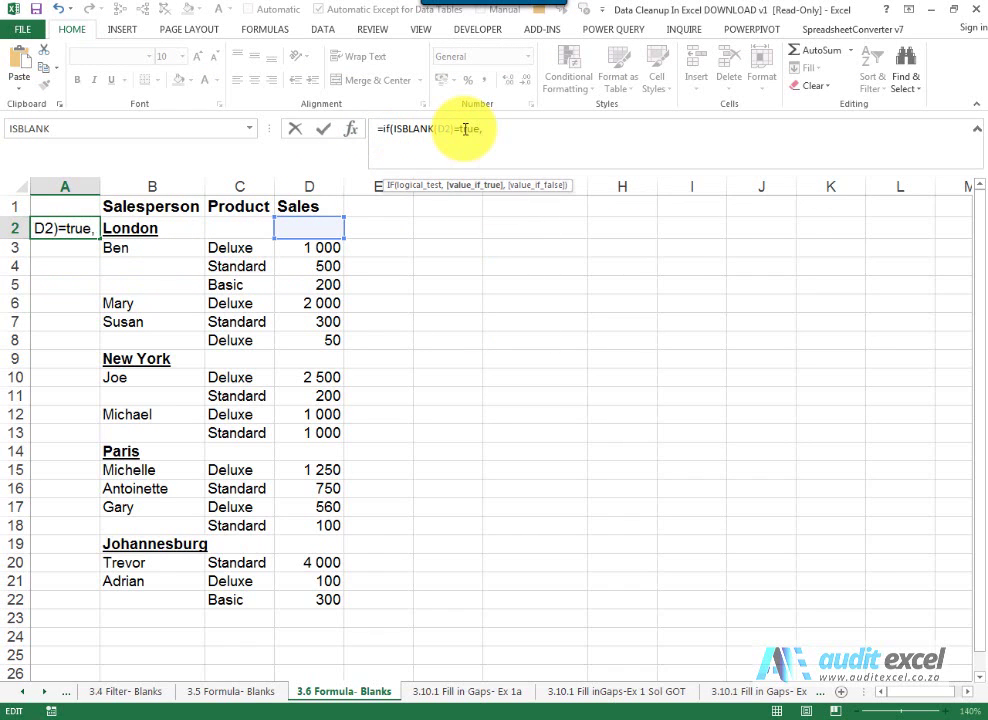
{"action": "left_click", "coordinate": [170, 230]}
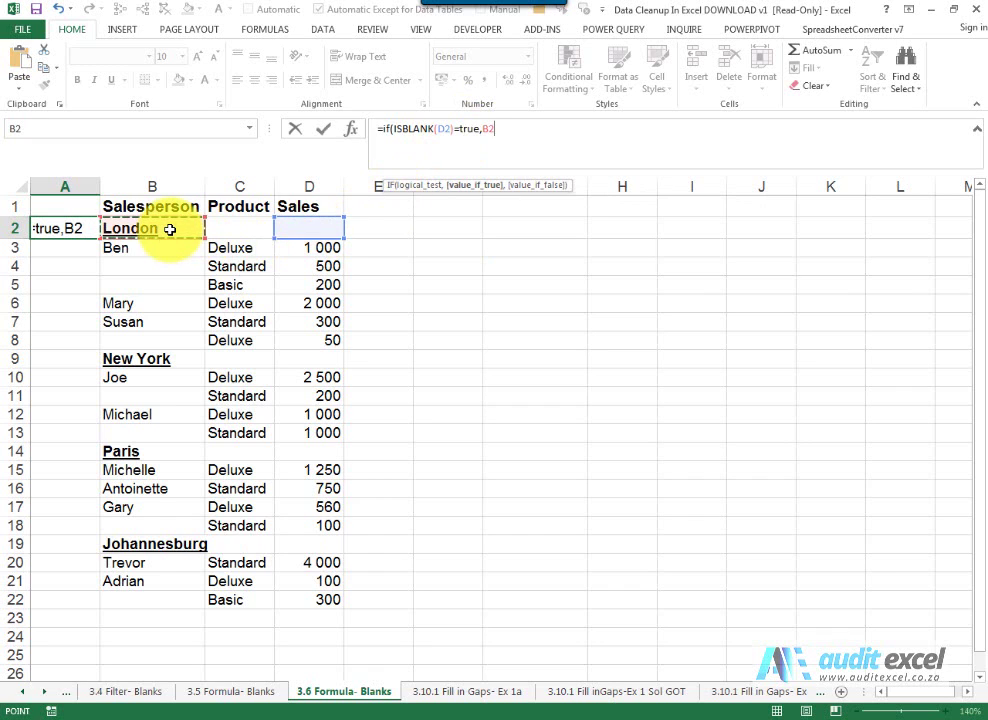
{"action": "type", "text": ","}
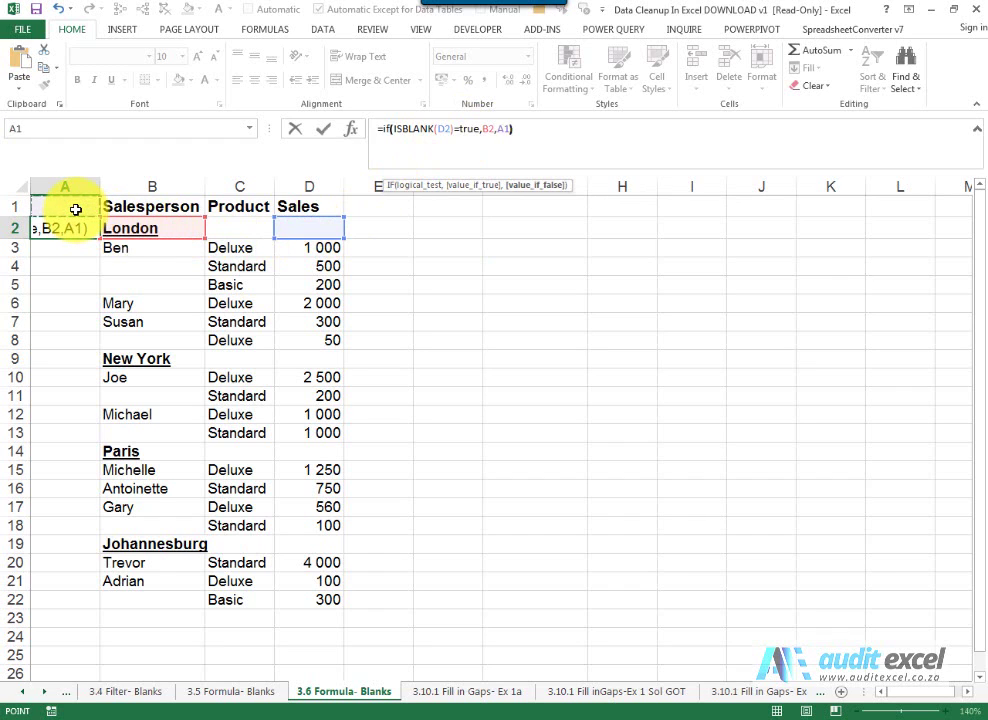
{"action": "key", "text": "Return"}
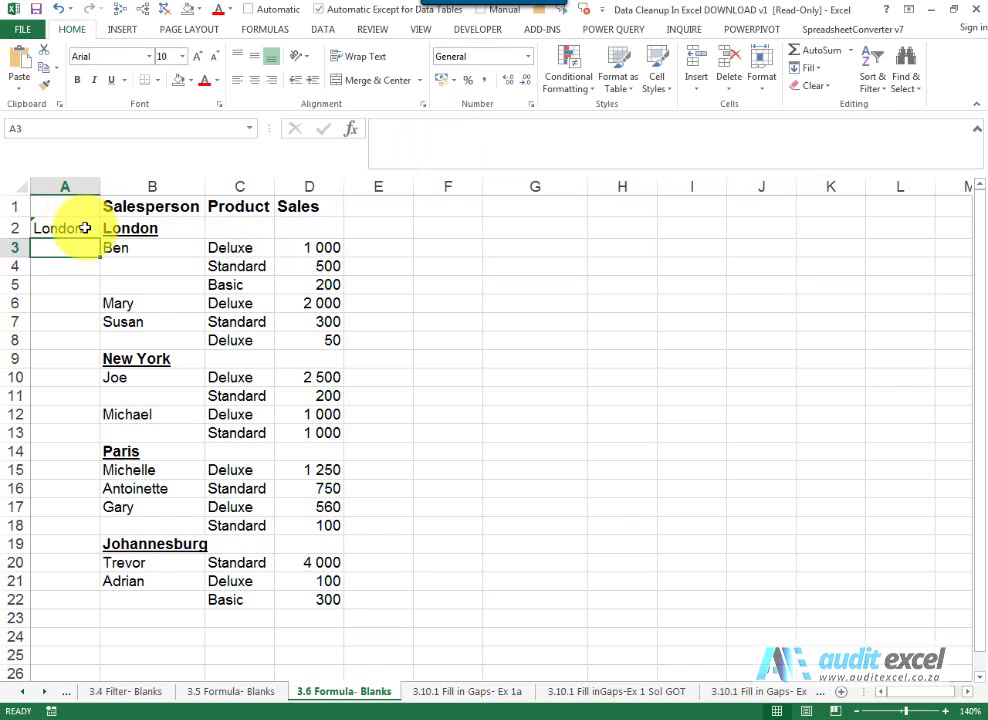
- Fill A2's IF formula down to A22 and verify its references with Trace Precedents
{"action": "left_click", "coordinate": [80, 226]}
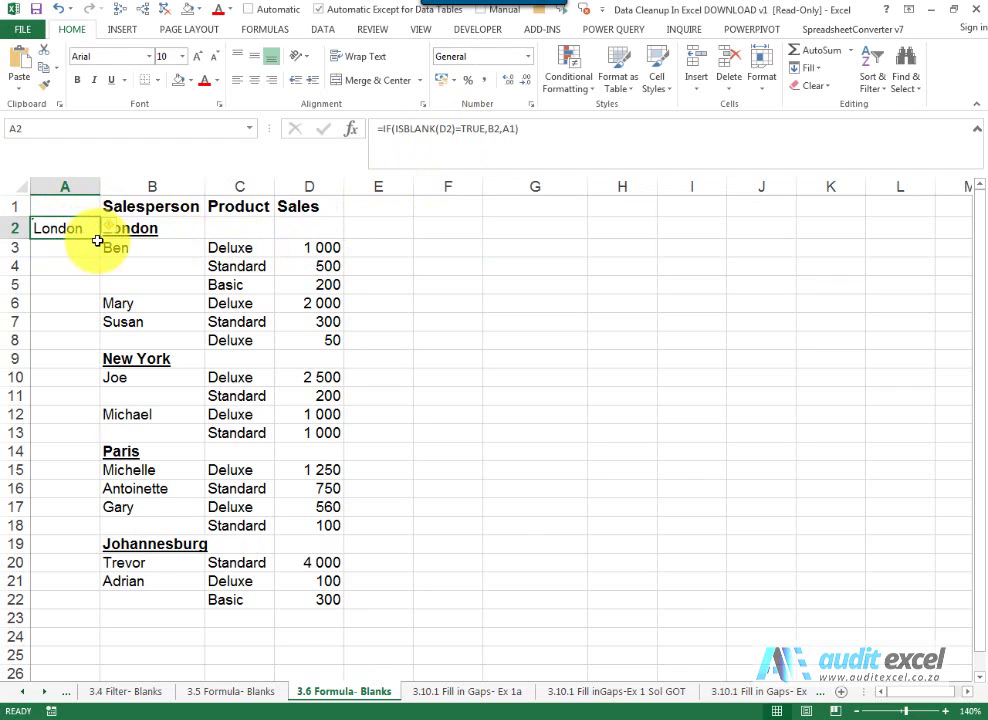
{"action": "left_click_drag", "start_coordinate": [97, 240], "coordinate": [81, 607]}
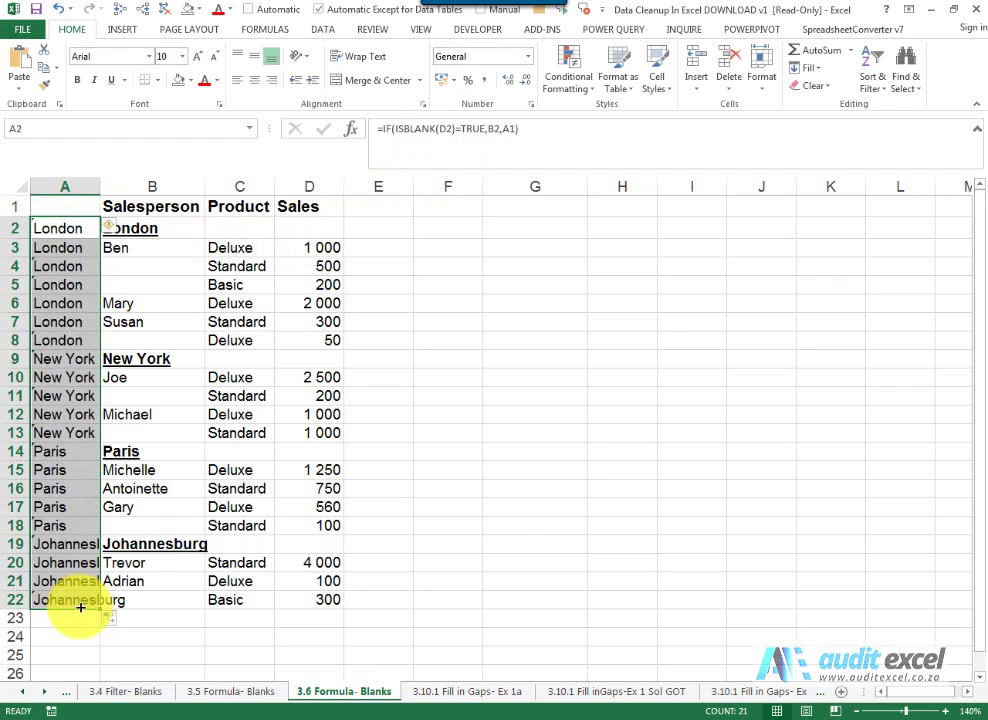
{"action": "left_click", "coordinate": [76, 266]}
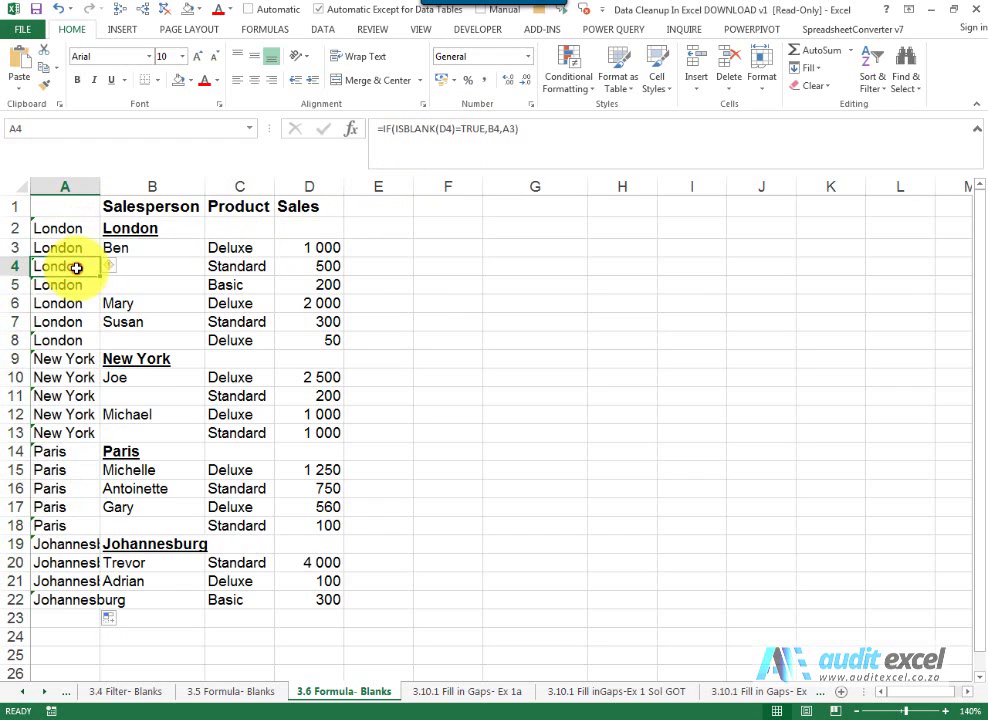
{"action": "left_click", "coordinate": [119, 12]}
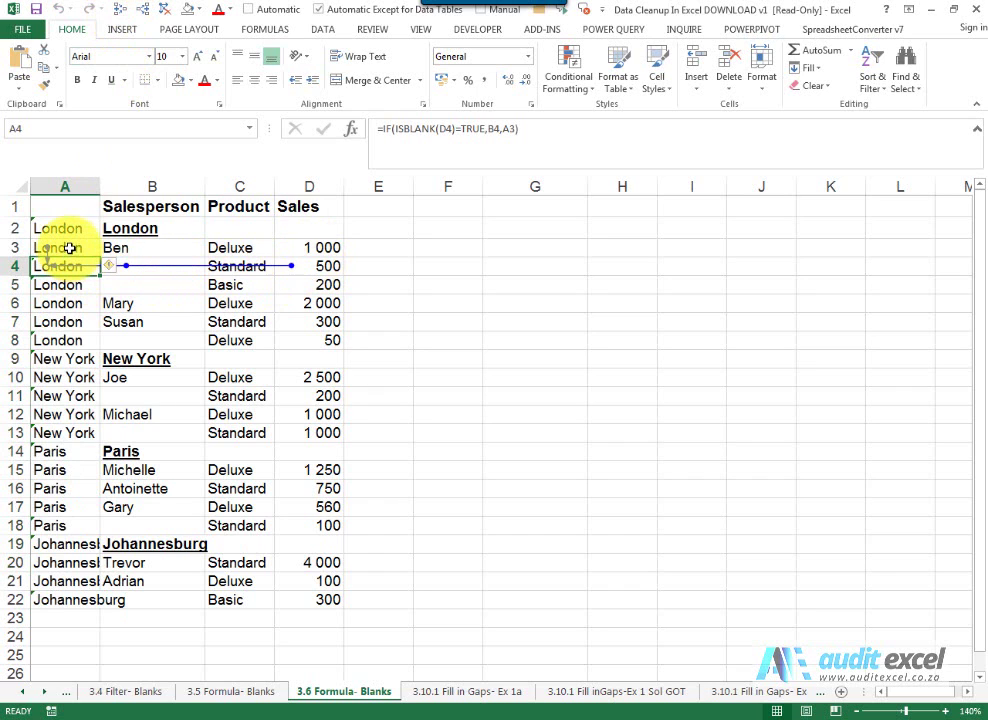
{"action": "left_click", "coordinate": [69, 248]}
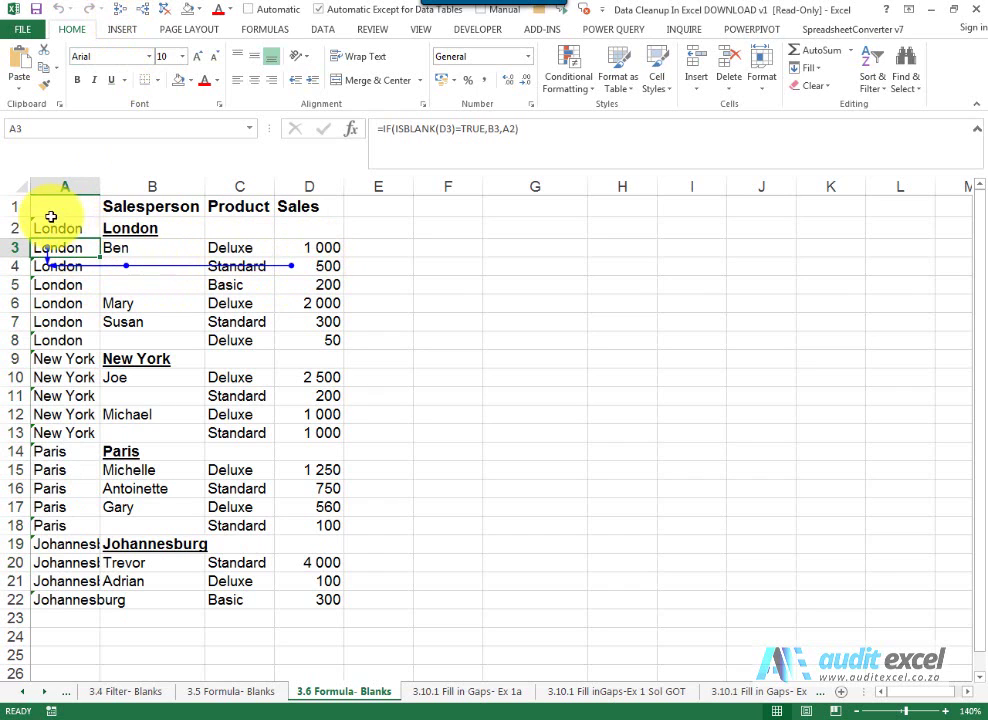
{"action": "left_click", "coordinate": [64, 229]}
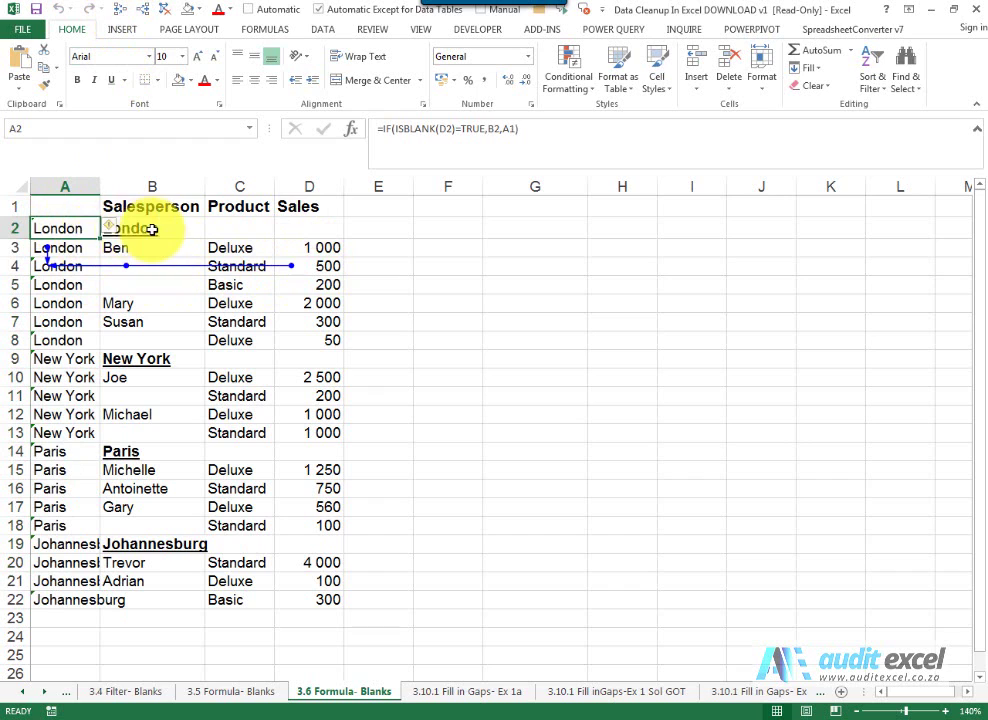
{"action": "left_click", "coordinate": [82, 359]}
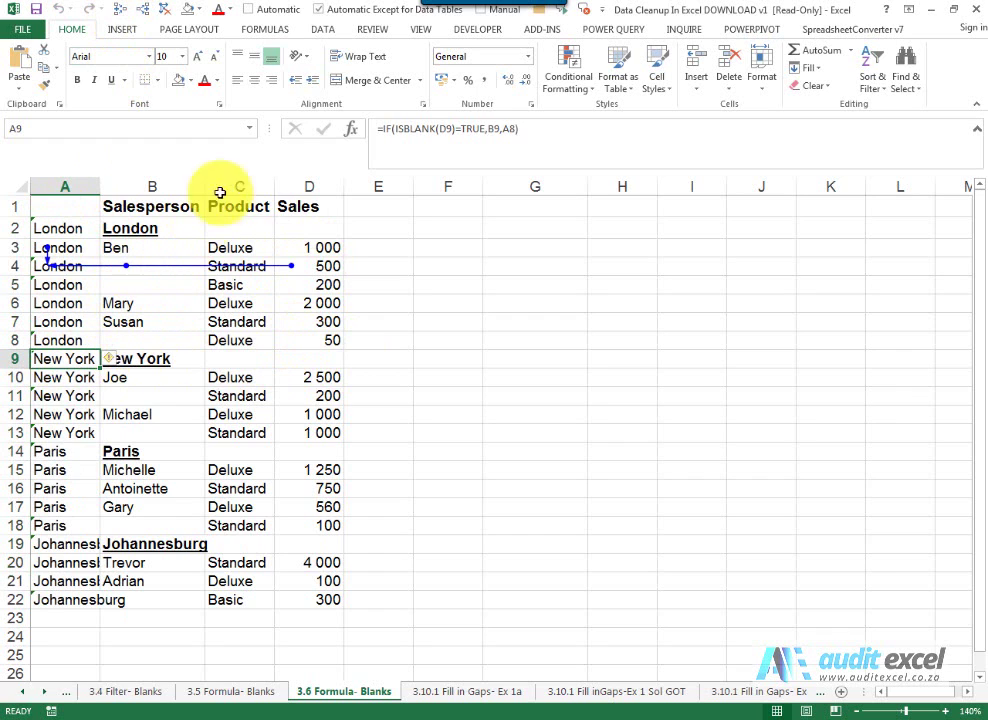
{"action": "left_click", "coordinate": [165, 15]}
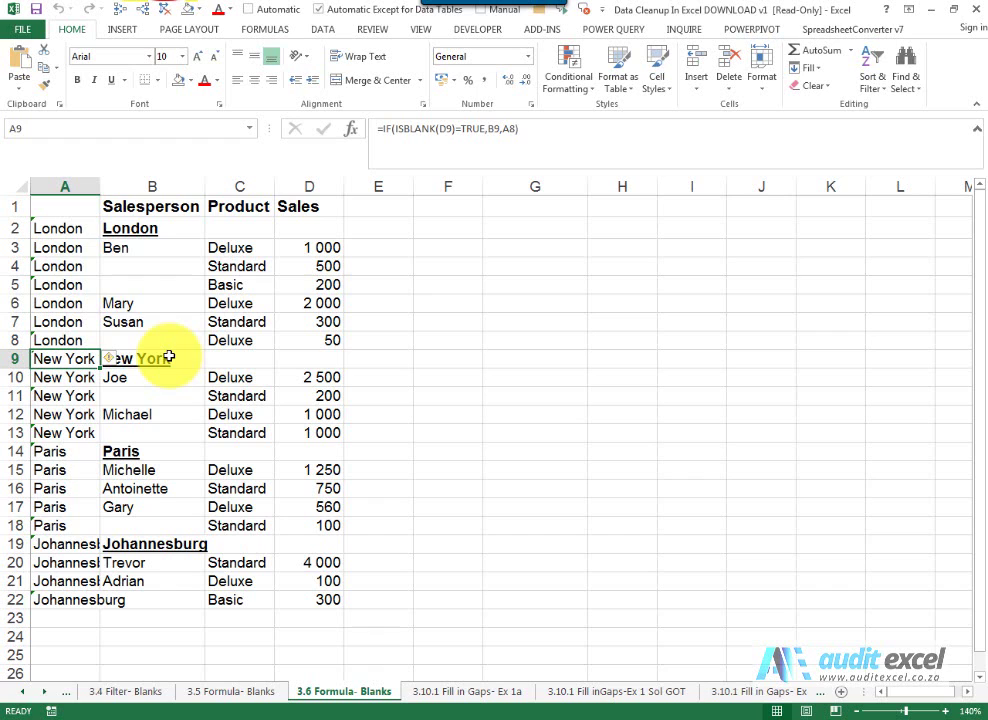
{"action": "left_click", "coordinate": [78, 227]}
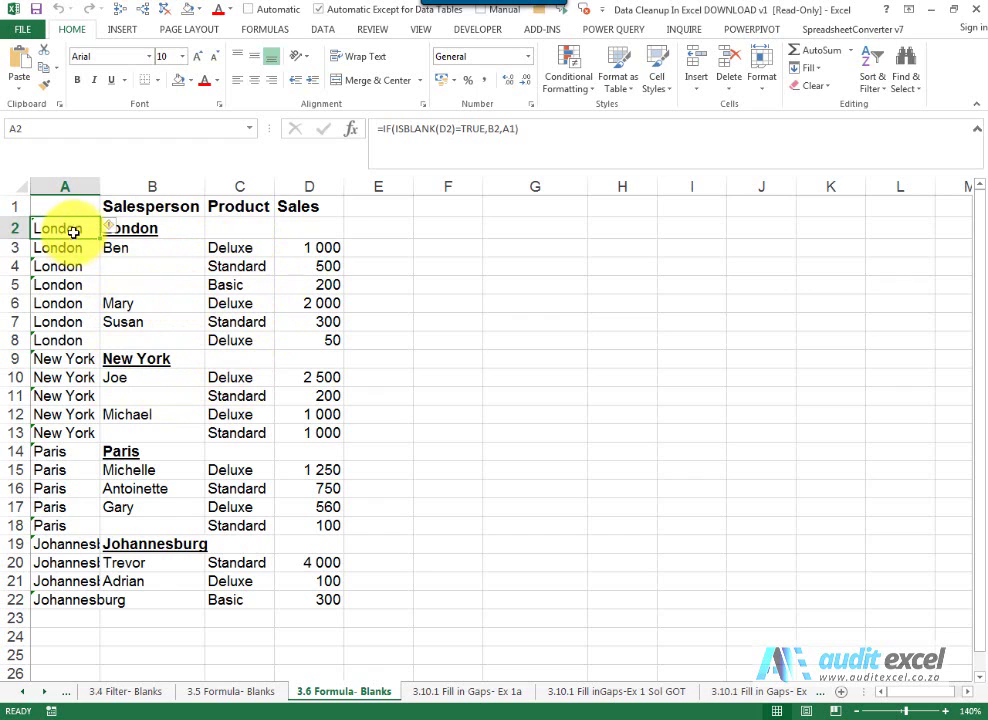
- Copy A2:A22 and paste it back as values to replace the formulas
{"action": "left_click_drag", "start_coordinate": [75, 229], "coordinate": [62, 594]}
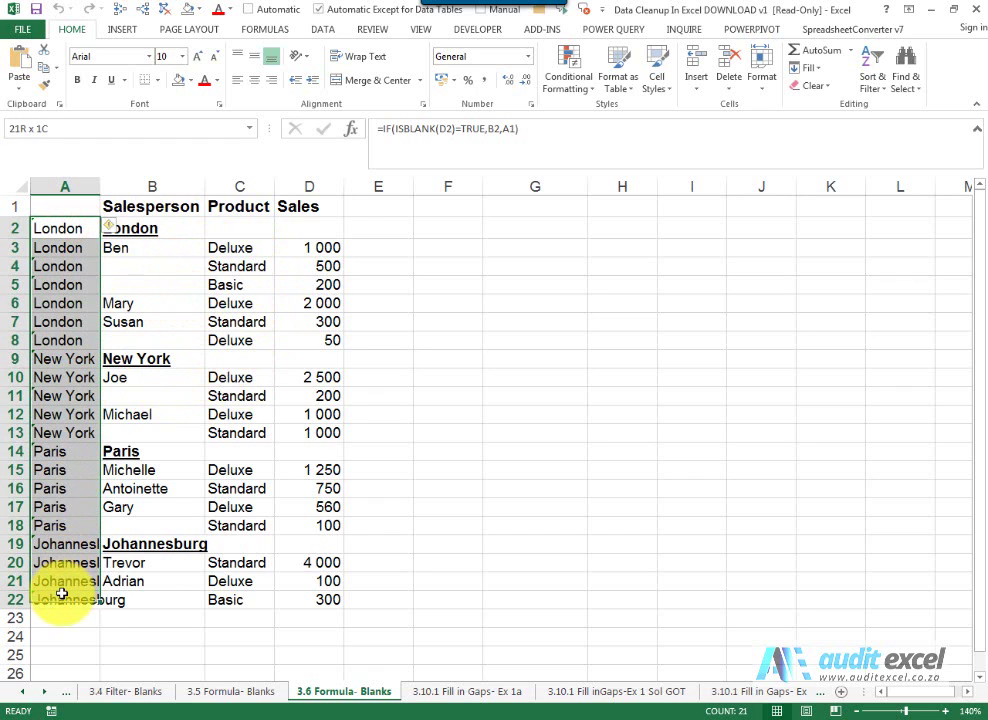
{"action": "key", "text": "ctrl+c"}
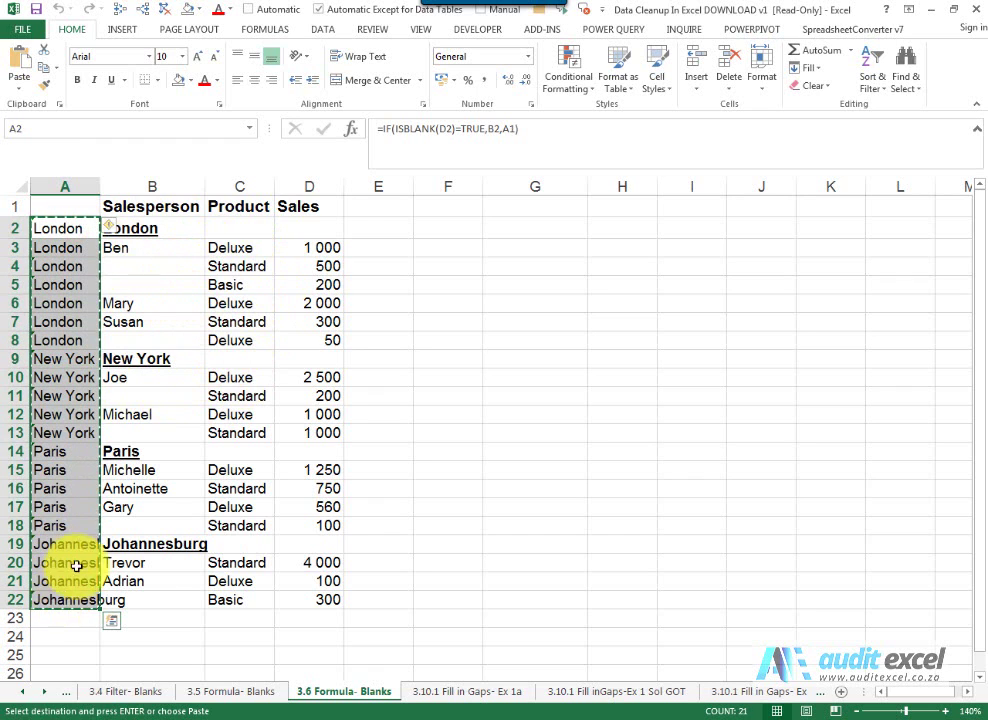
{"action": "left_click", "coordinate": [18, 84]}
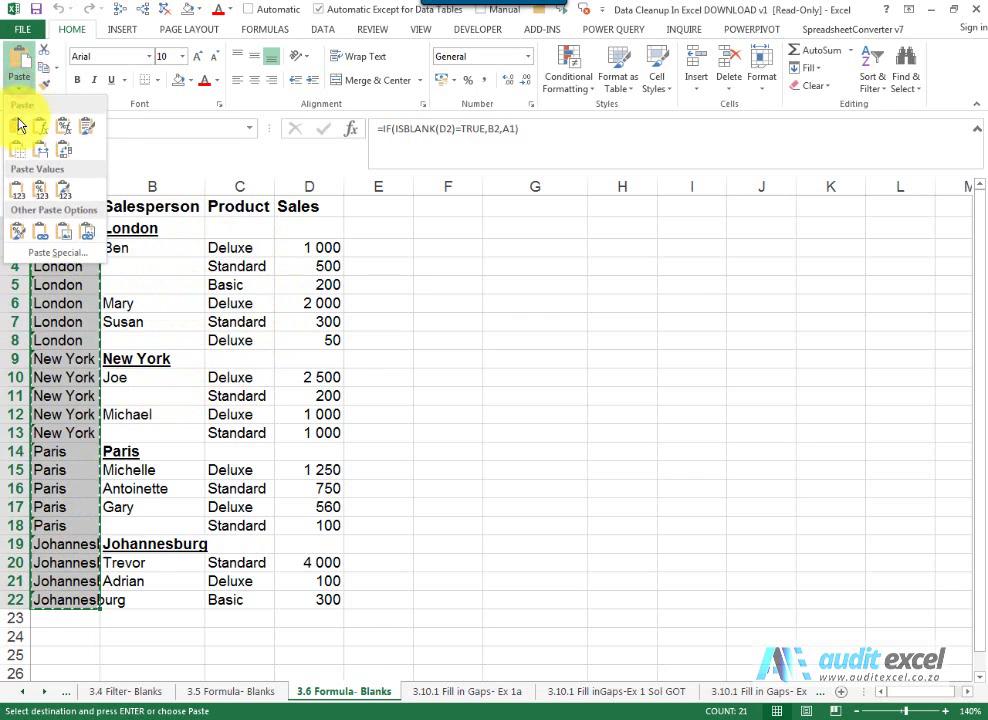
{"action": "left_click", "coordinate": [17, 190]}
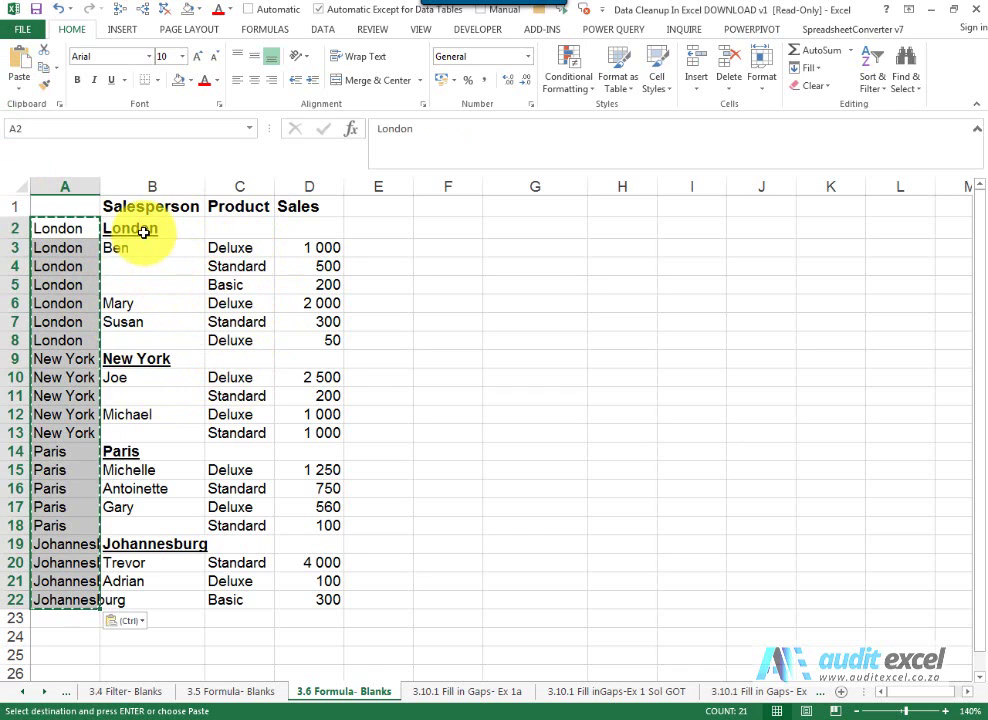
{"action": "left_click", "coordinate": [144, 232]}
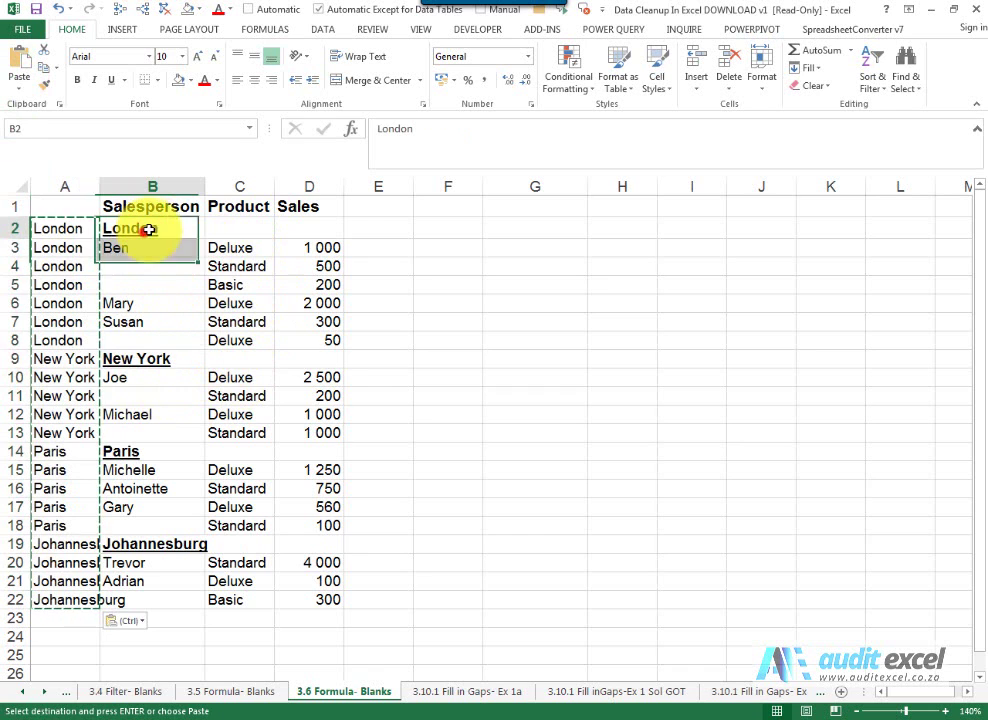
- Select only the blank cells in B2:D22 using Go To Special > Blanks
{"action": "left_click", "coordinate": [309, 597], "text": "shift"}
{"action": "key", "text": "F5"}
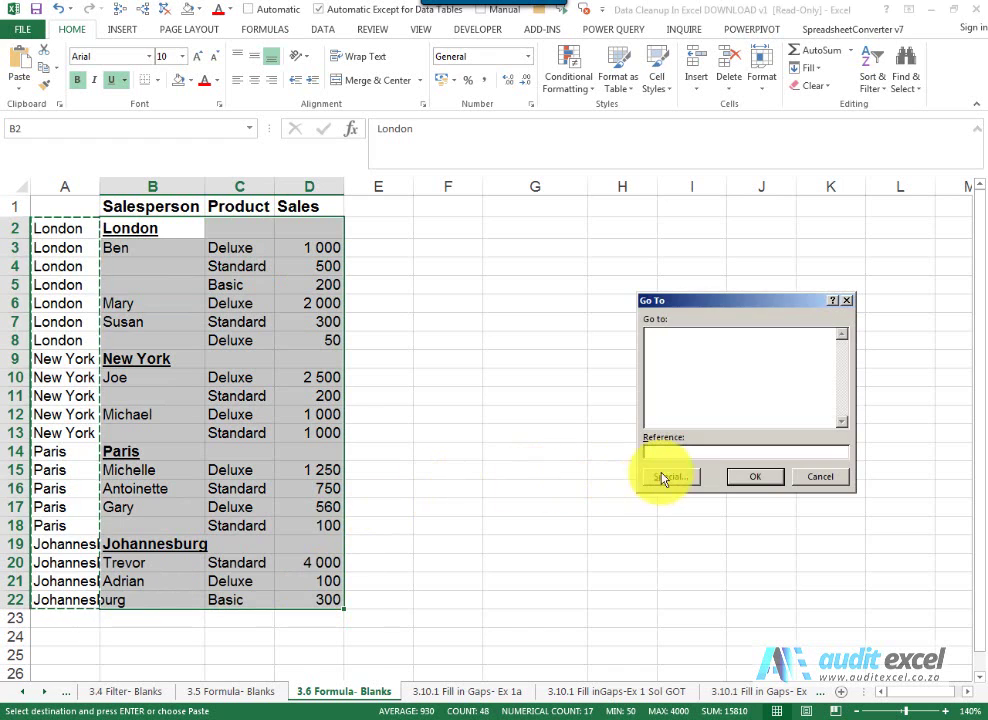
{"action": "left_click", "coordinate": [670, 477]}
{"action": "left_click", "coordinate": [666, 416]}
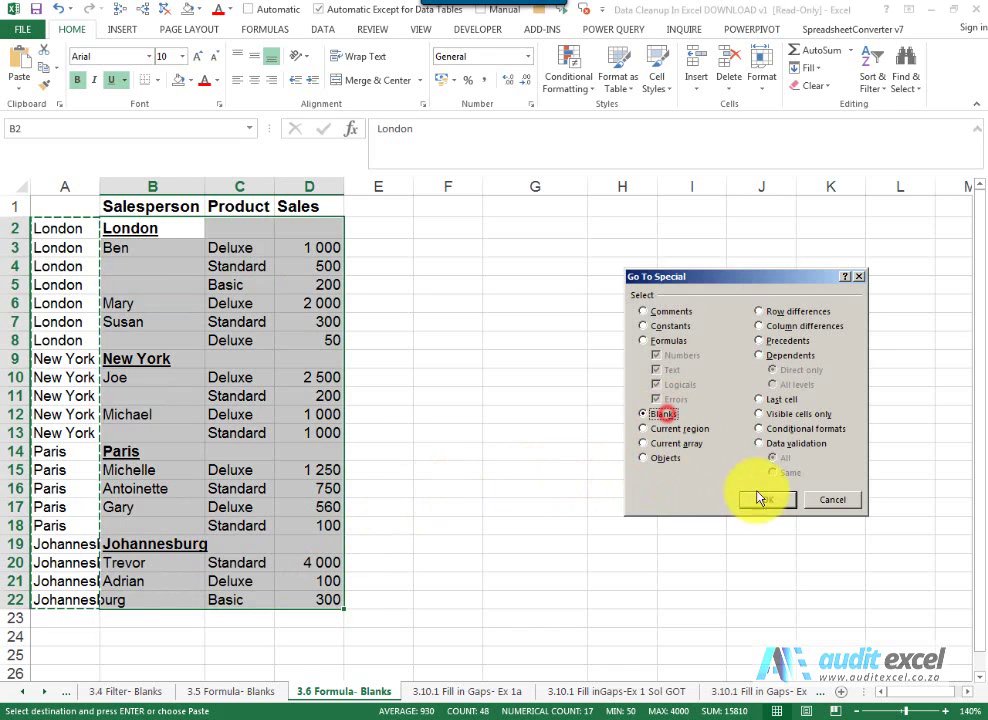
{"action": "left_click", "coordinate": [763, 499]}
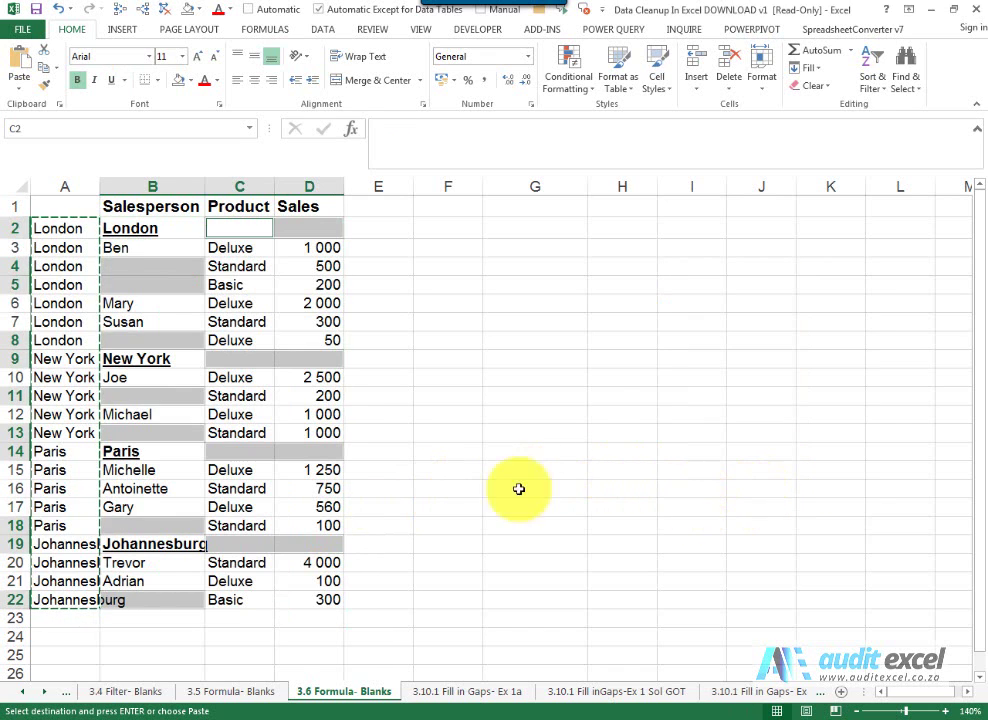
- Fill every selected blank with a formula pointing to the cell above
{"action": "type", "text": "="}
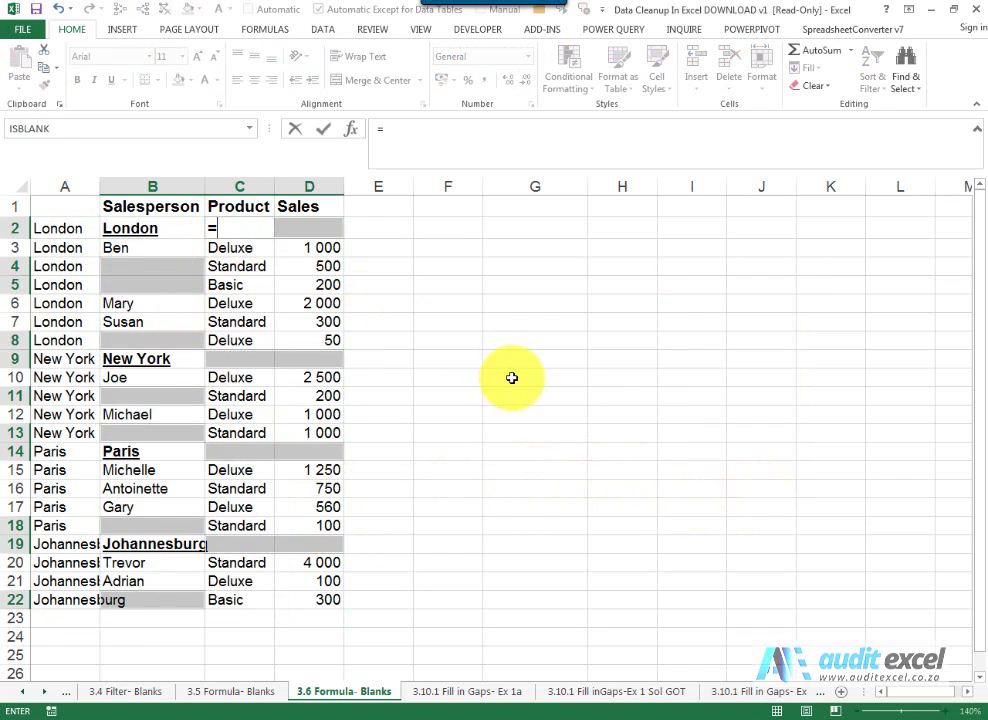
{"action": "key", "text": "Up"}
{"action": "key", "text": "ctrl+Return"}
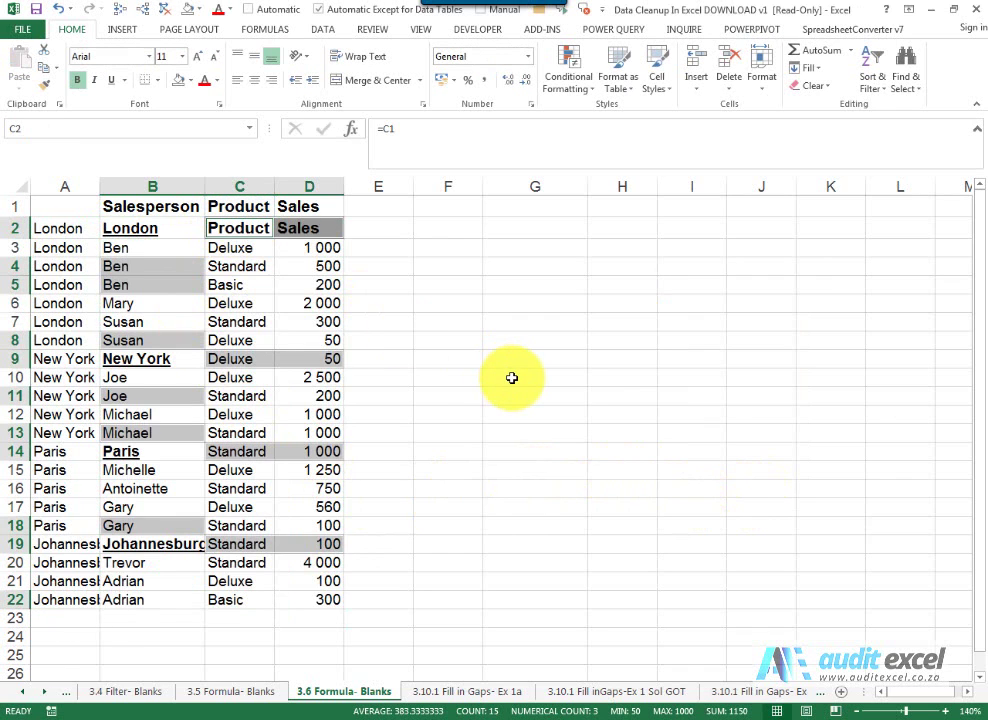
{"action": "left_click_drag", "start_coordinate": [140, 228], "coordinate": [313, 599]}
- Paste B2:D22 back as values to replace the gap-filling formulas
{"action": "key", "text": "ctrl+c"}
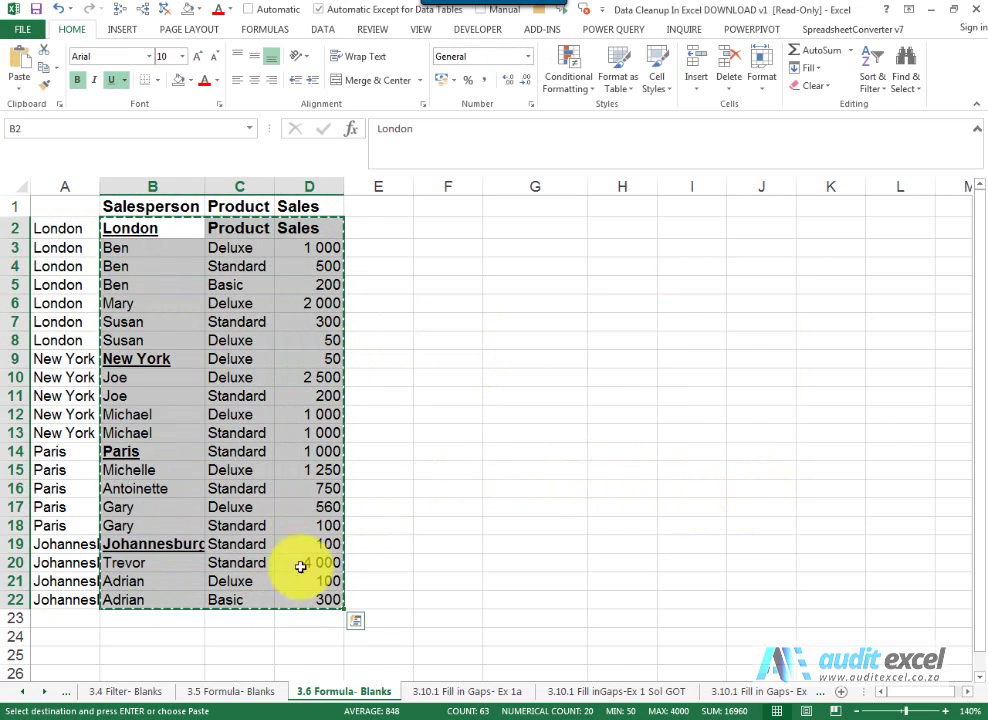
{"action": "left_click", "coordinate": [19, 88]}
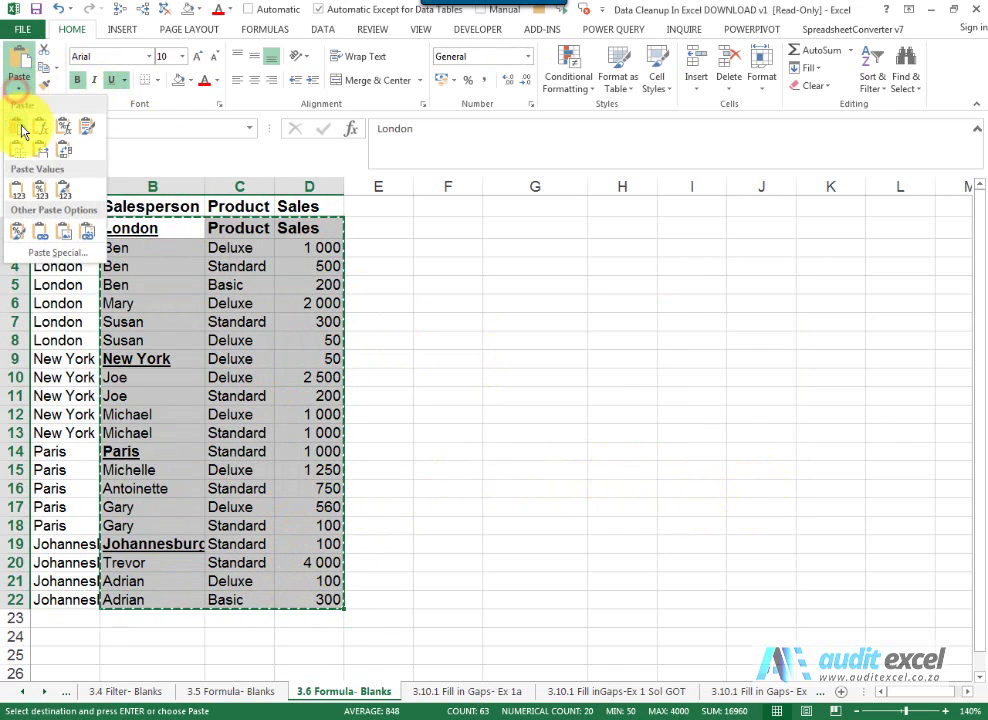
{"action": "left_click", "coordinate": [17, 189]}
{"action": "left_click_drag", "start_coordinate": [80, 206], "coordinate": [327, 570]}
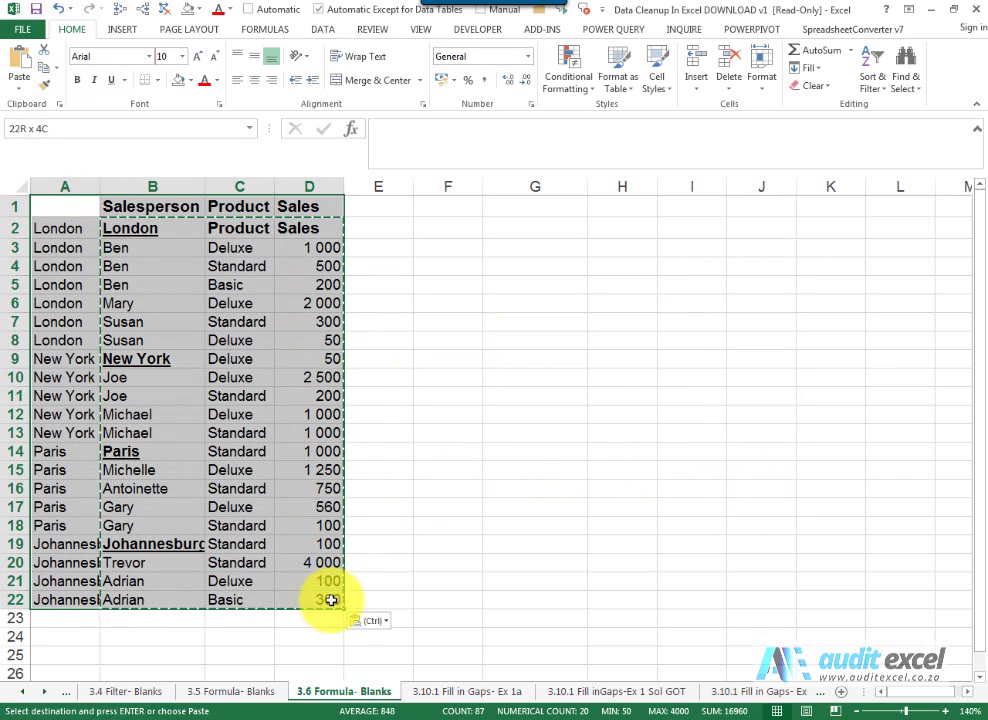
{"action": "left_click_drag", "start_coordinate": [331, 600], "coordinate": [331, 600]}
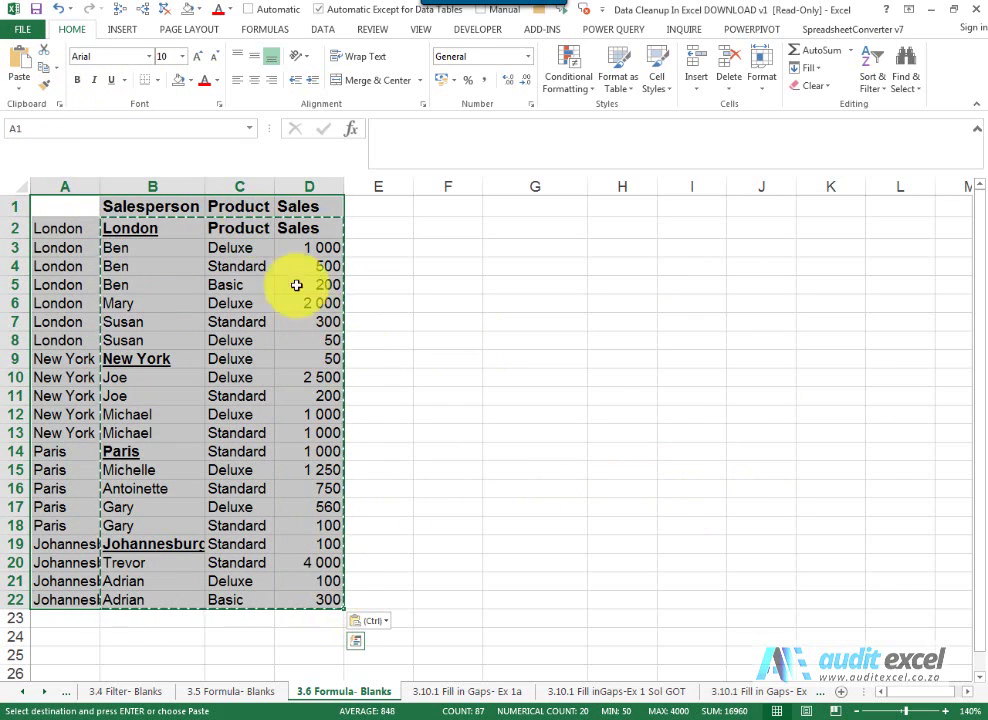
- Turn on Data > Filter for the table's header row
{"action": "left_click", "coordinate": [321, 30]}
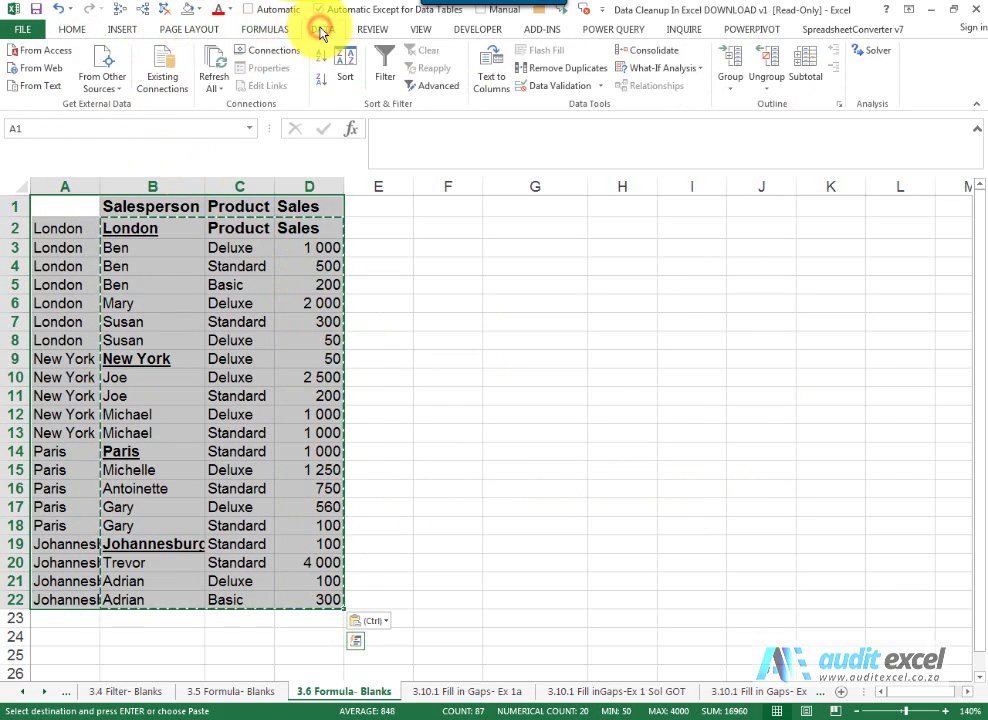
{"action": "left_click", "coordinate": [381, 77]}
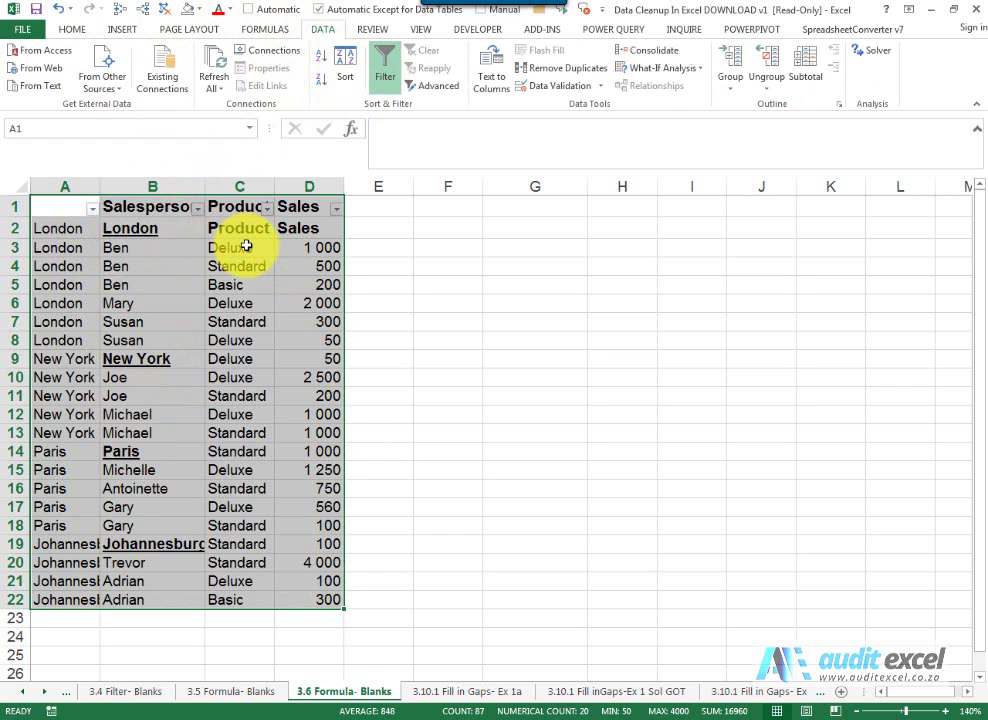
{"action": "left_click", "coordinate": [234, 284]}
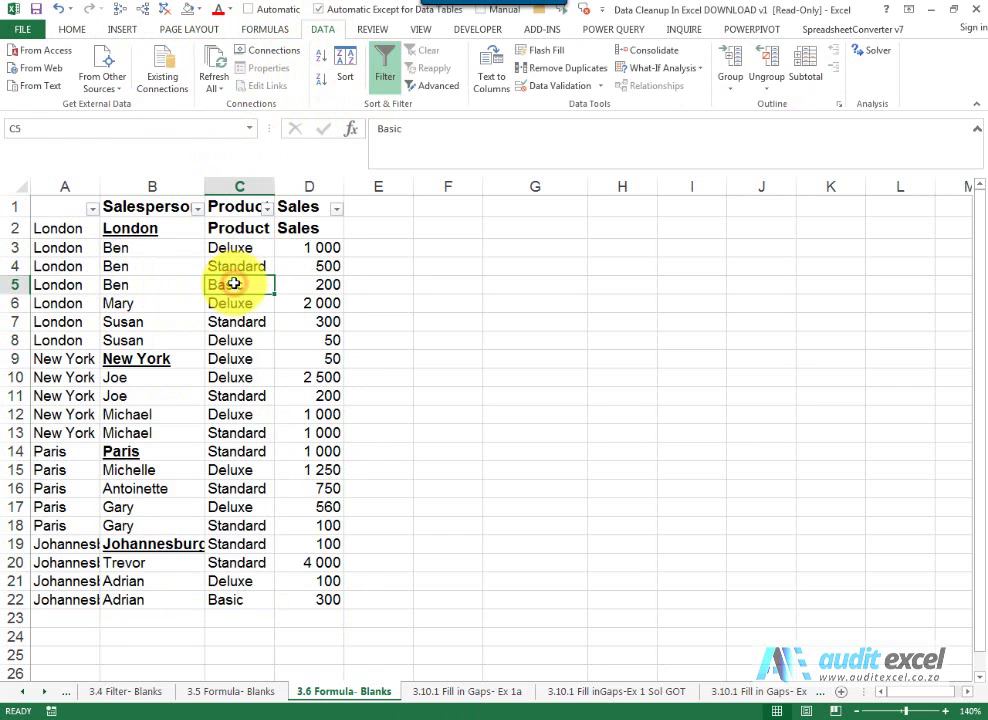
- Filter Salesperson to only London, New York, Paris and Johannesburg
{"action": "left_click", "coordinate": [199, 209]}
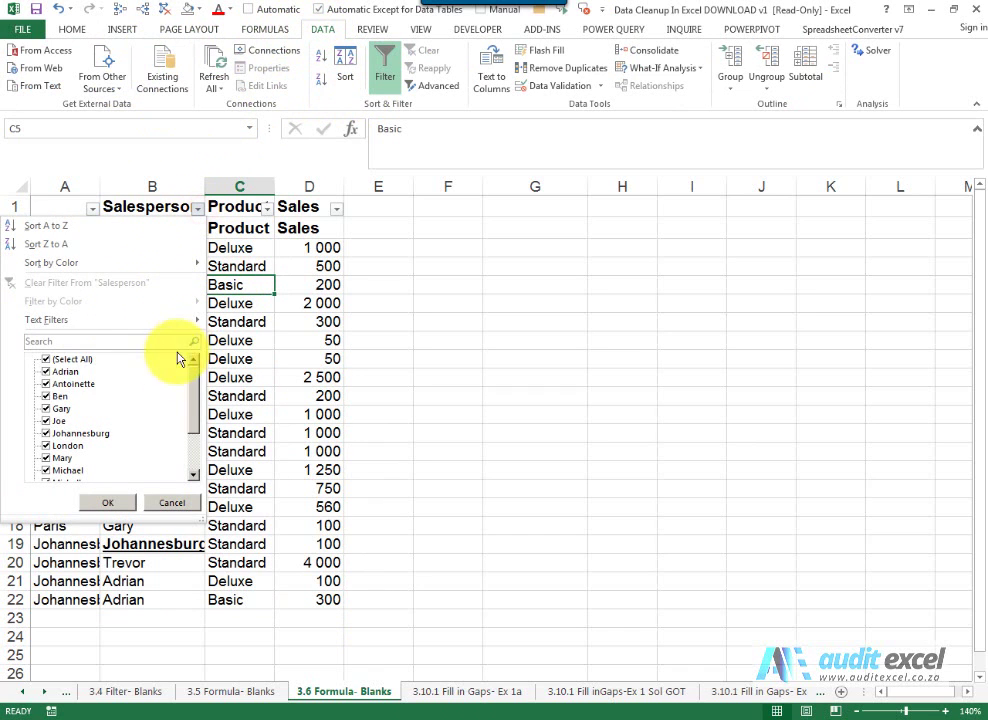
{"action": "left_click", "coordinate": [172, 502]}
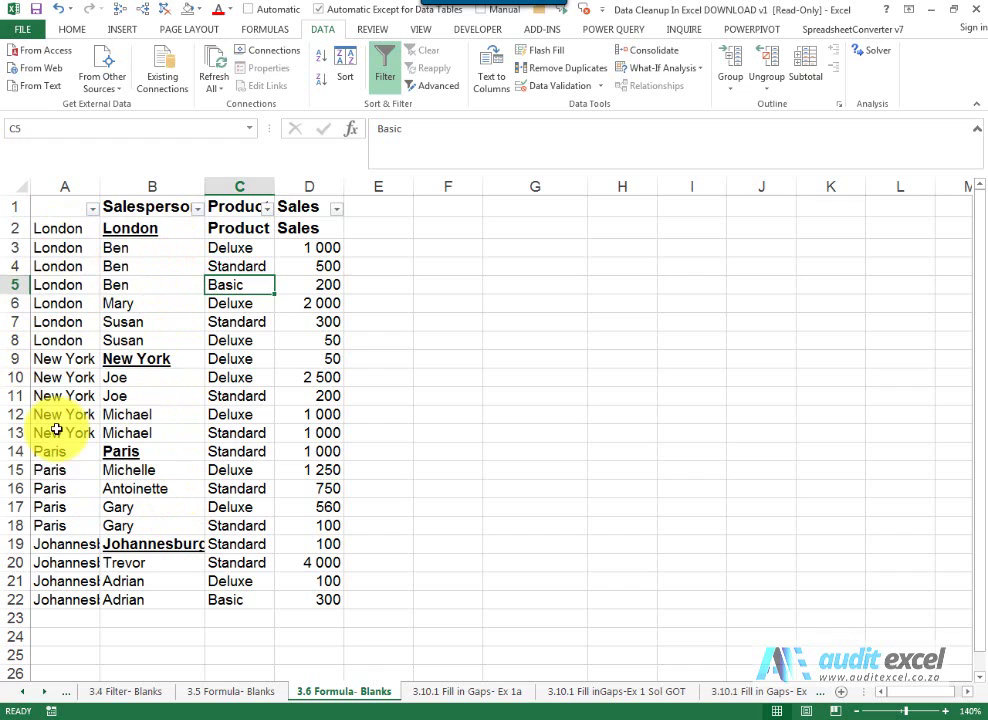
{"action": "left_click", "coordinate": [197, 209]}
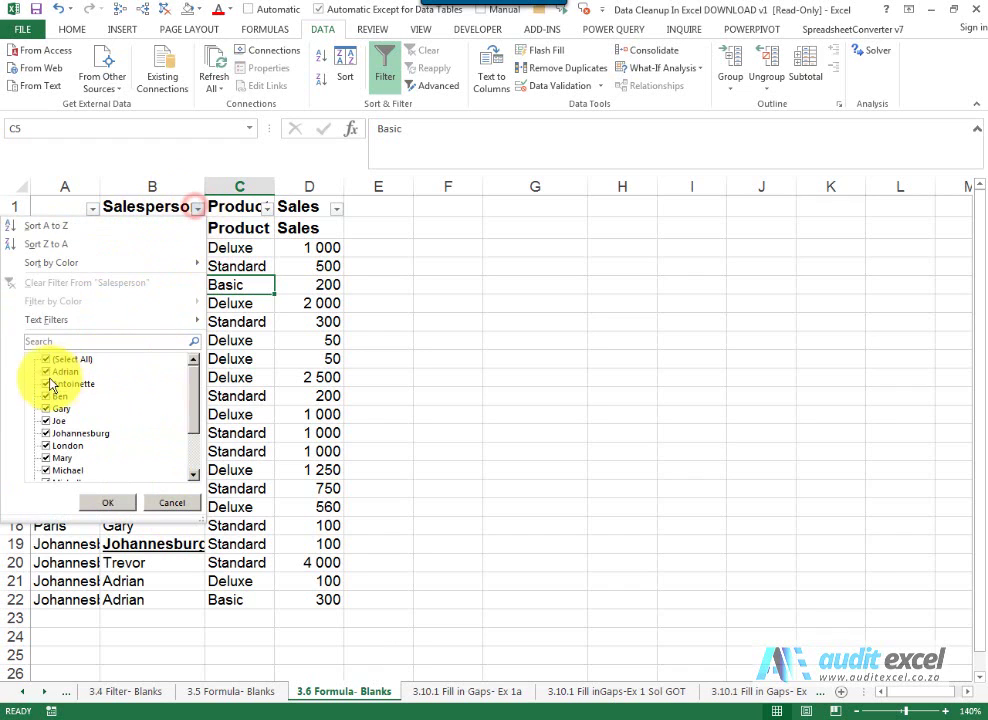
{"action": "left_click", "coordinate": [44, 360]}
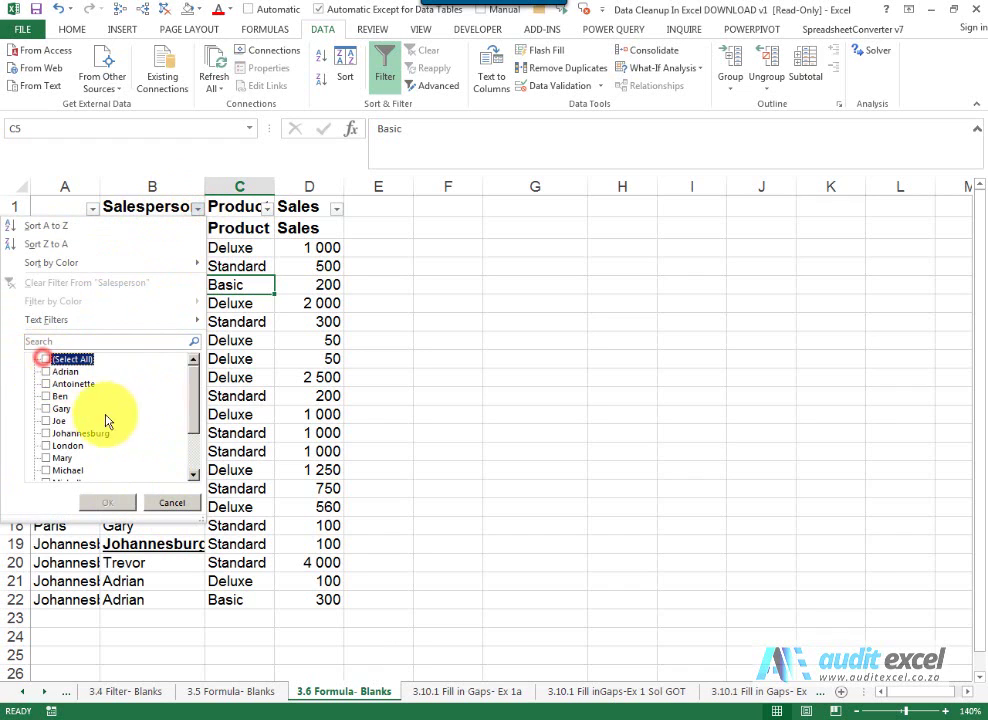
{"action": "left_click", "coordinate": [46, 447]}
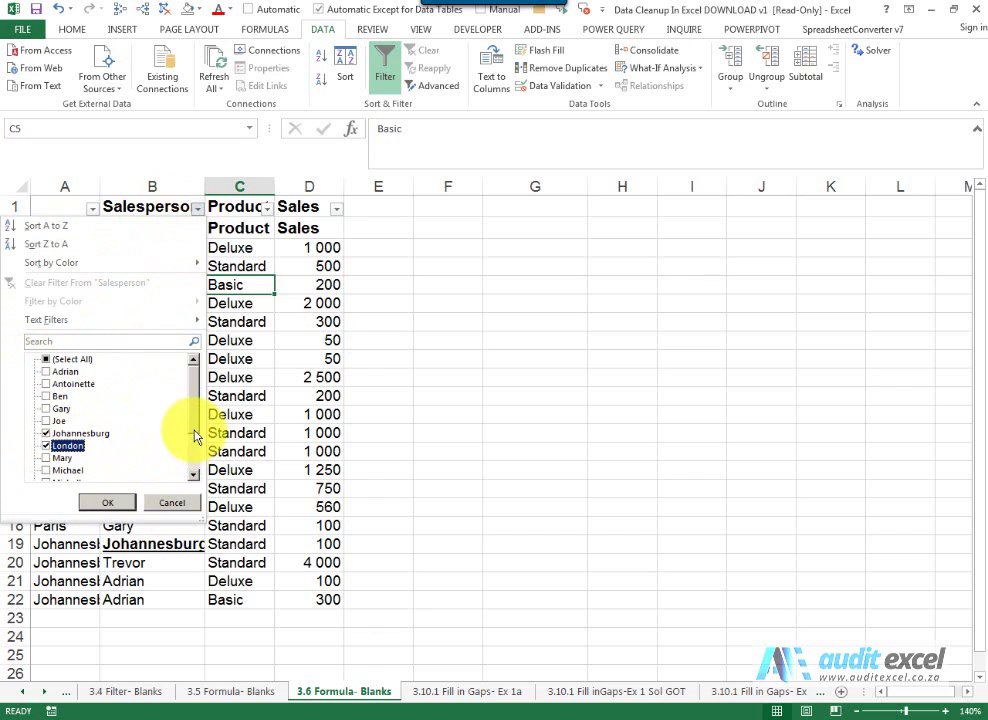
{"action": "scroll", "coordinate": [195, 436], "scroll_direction": "down", "scroll_amount": 1}
{"action": "scroll", "coordinate": [194, 470], "scroll_direction": "down", "scroll_amount": 1}
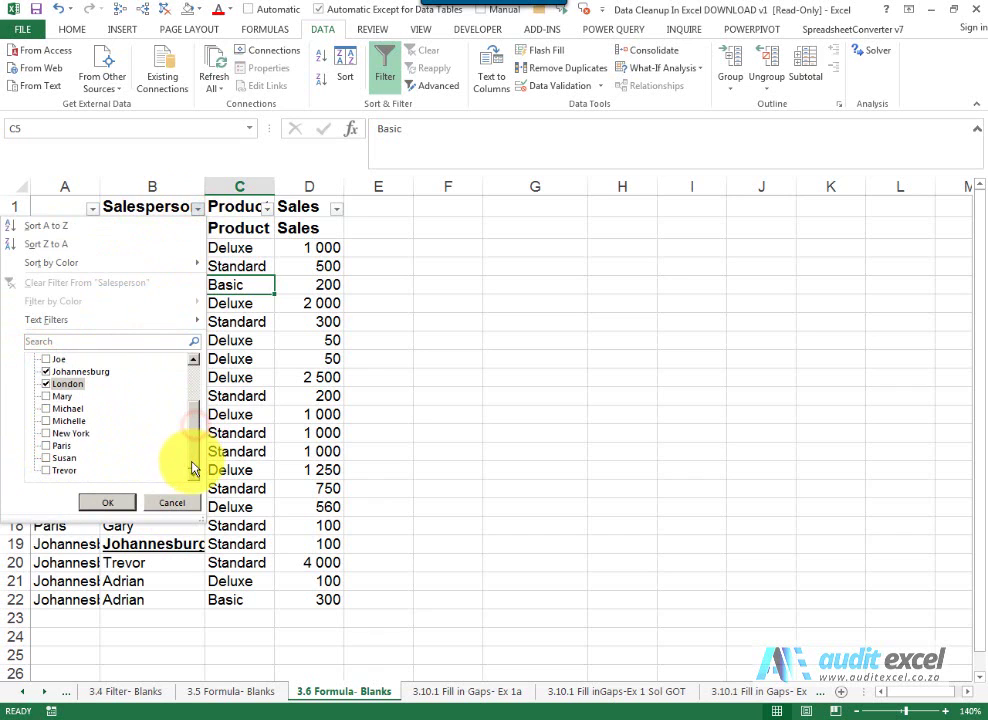
{"action": "left_click", "coordinate": [46, 446]}
{"action": "left_click", "coordinate": [85, 502]}
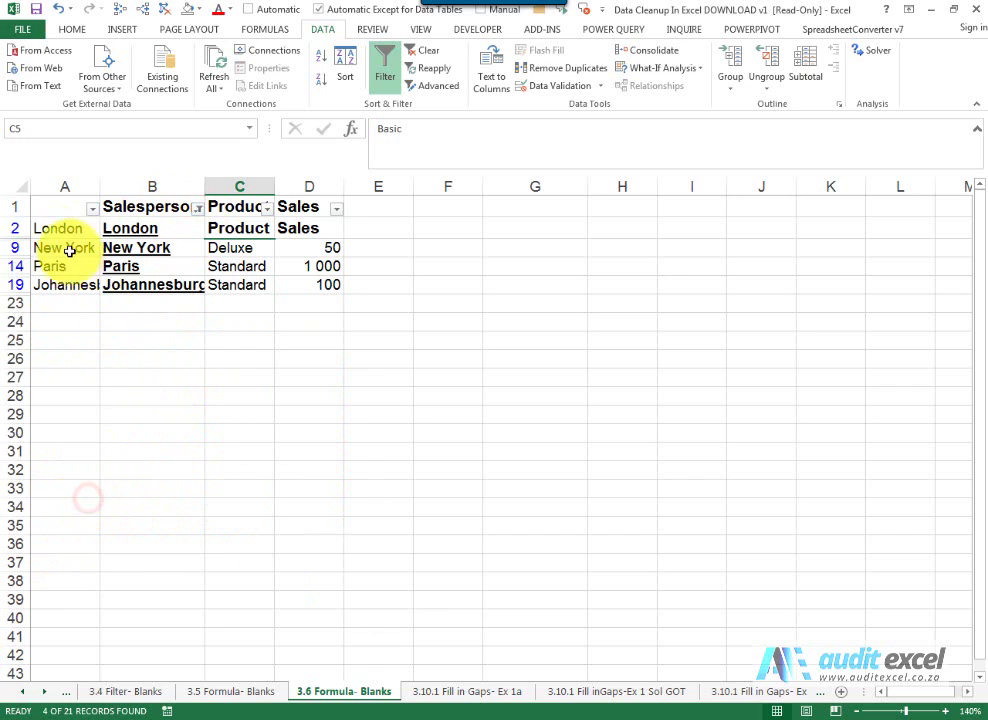
- Delete the four visible city header rows, then clear the filter
{"action": "left_click_drag", "start_coordinate": [15, 226], "coordinate": [15, 284]}
{"action": "right_click", "coordinate": [15, 284]}
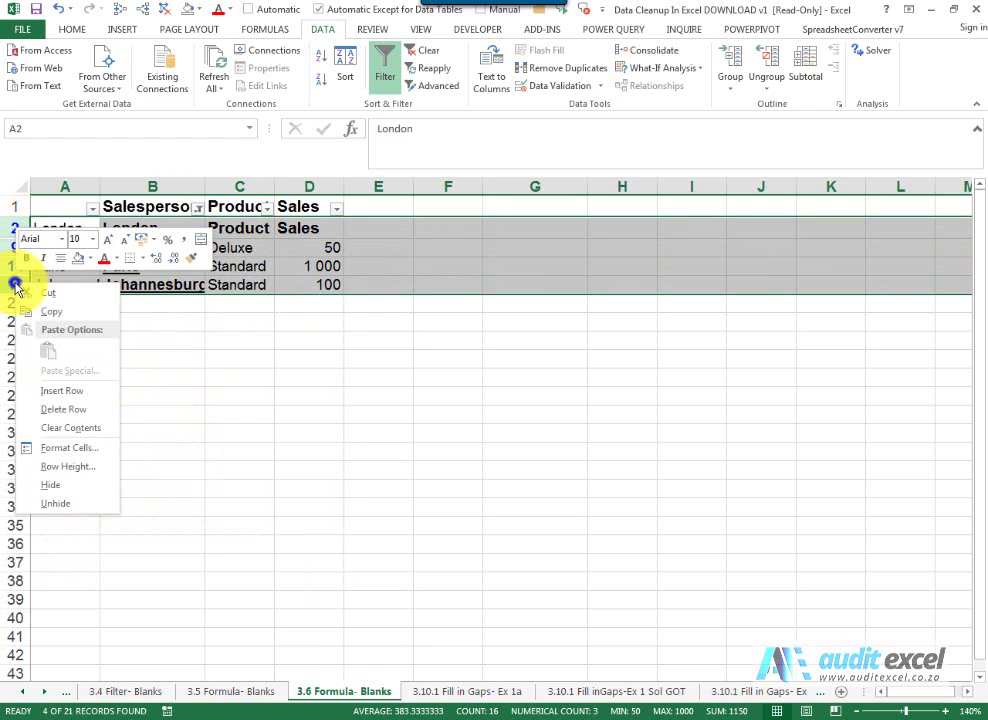
{"action": "left_click", "coordinate": [44, 406]}
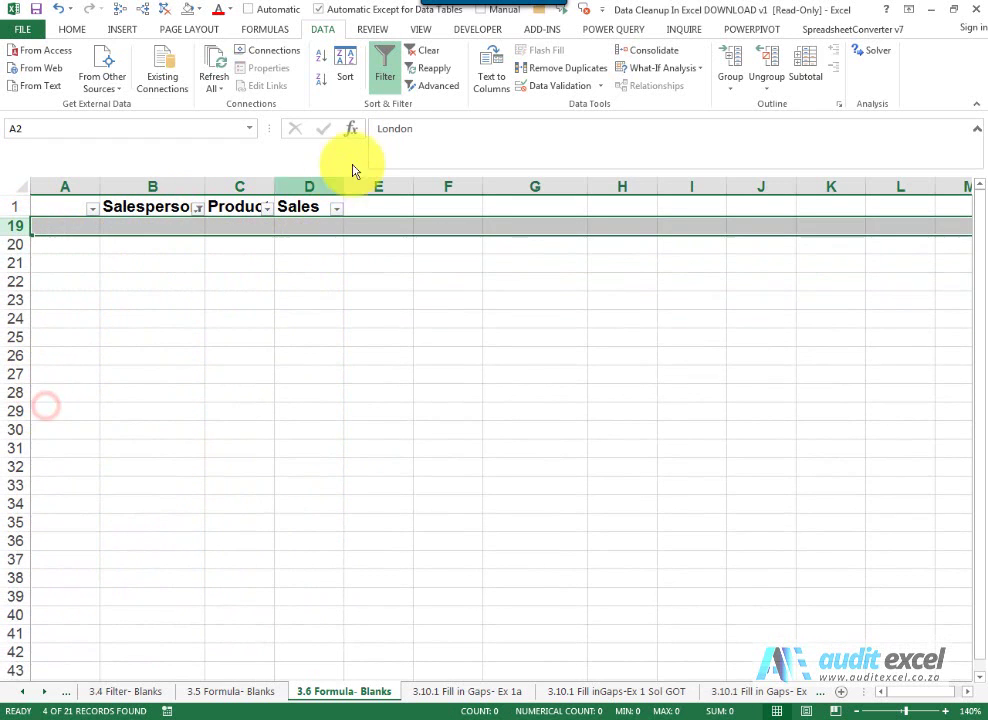
{"action": "left_click", "coordinate": [427, 52]}
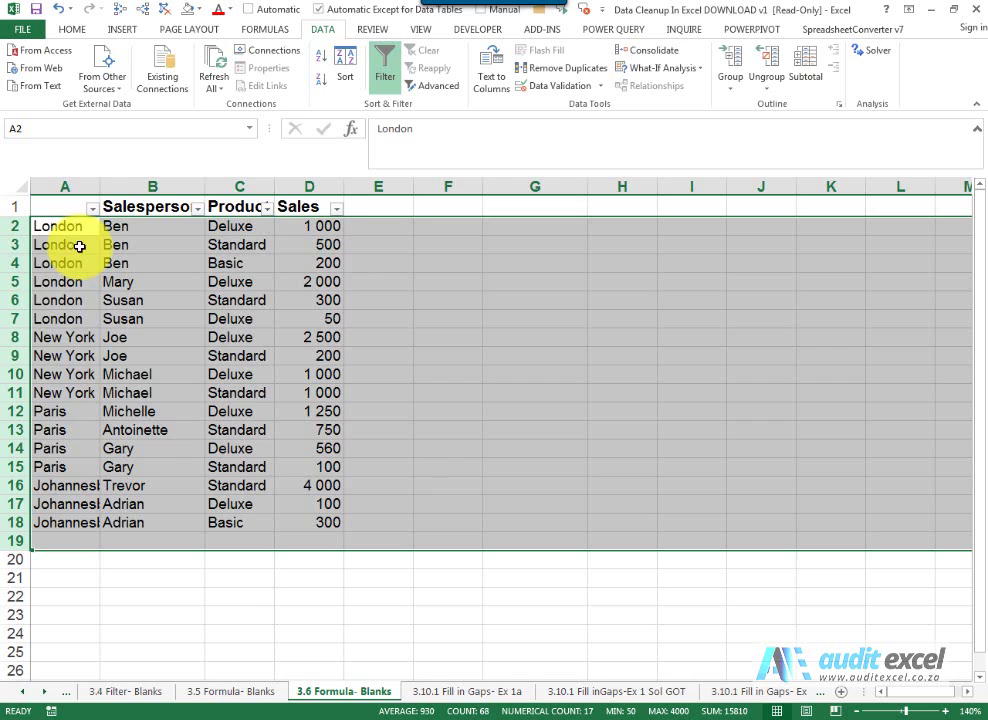